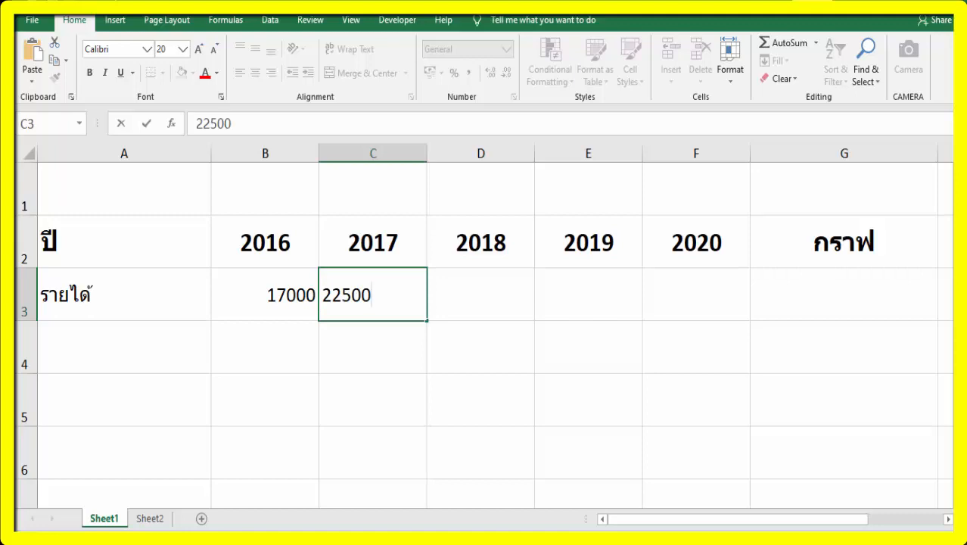
Complete the income row with 32000 for 2018, 49000 for 2019 and 52000 for 2020
key("Tab")
key("BackSpace")
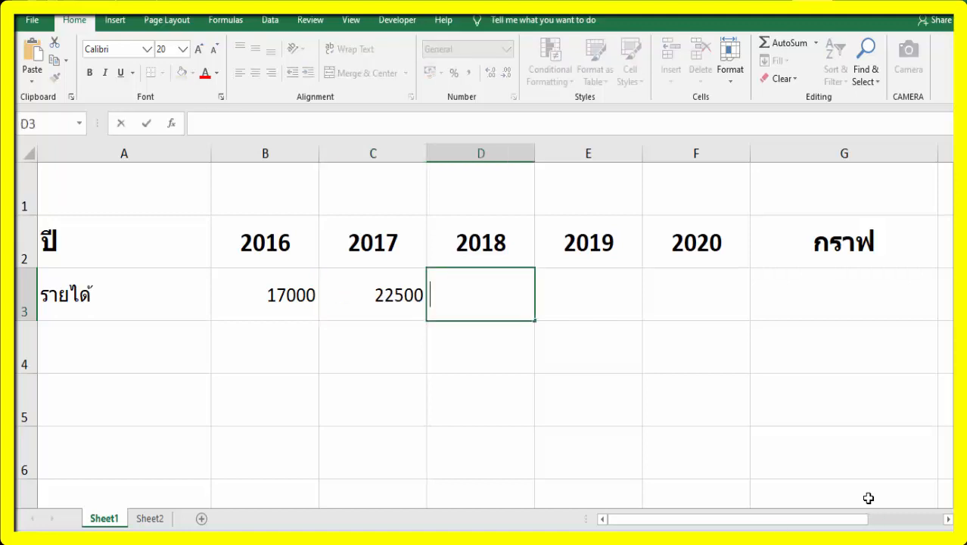
type("32000")
key("Tab")
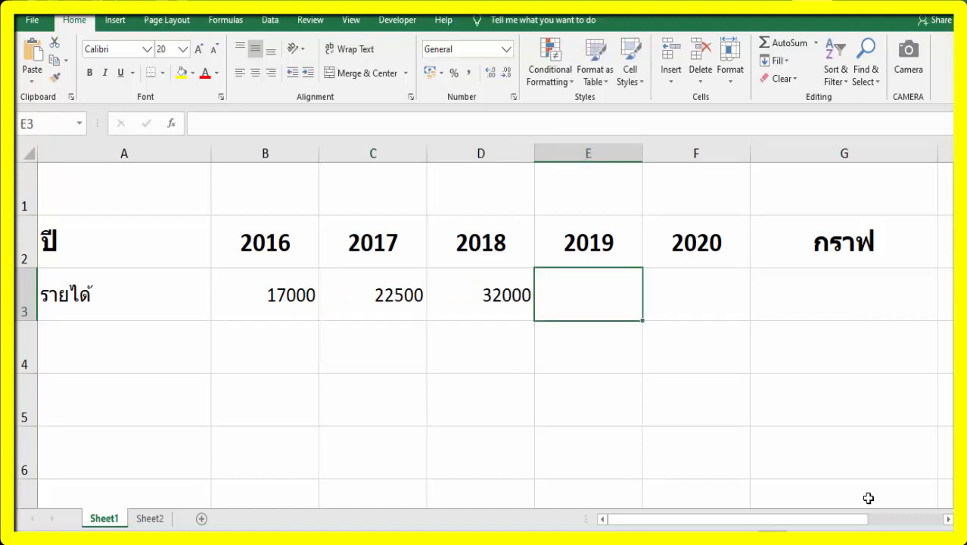
type("49000")
key("Tab")
key("BackSpace")
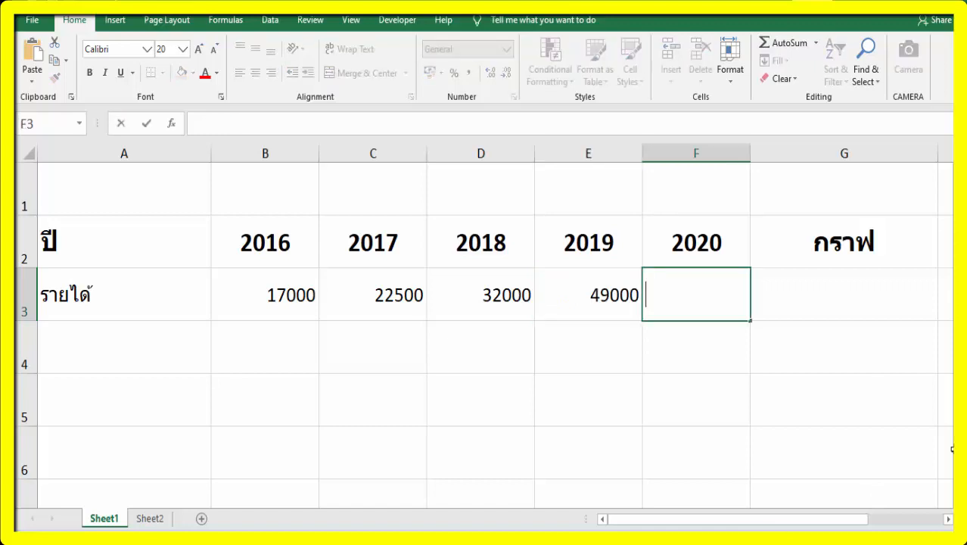
type("52000")
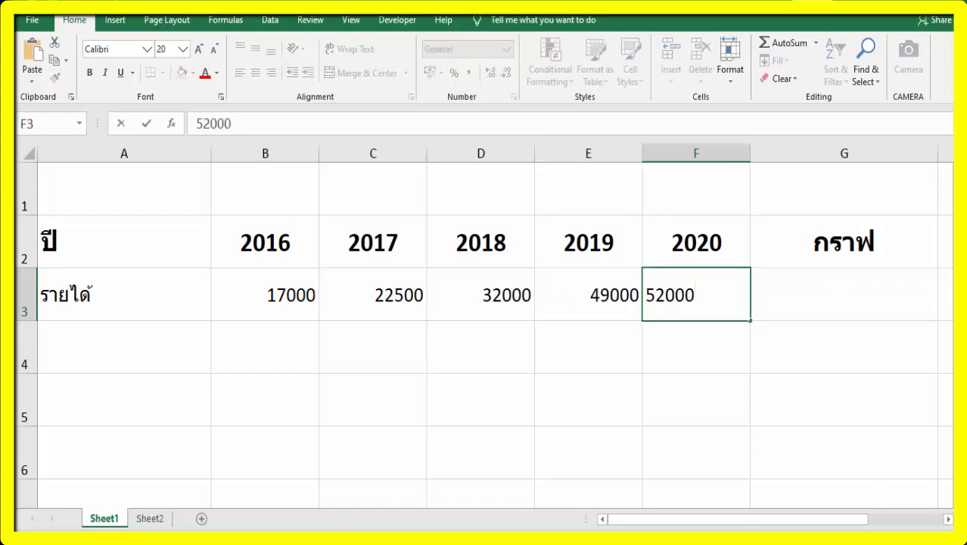
key("Tab")
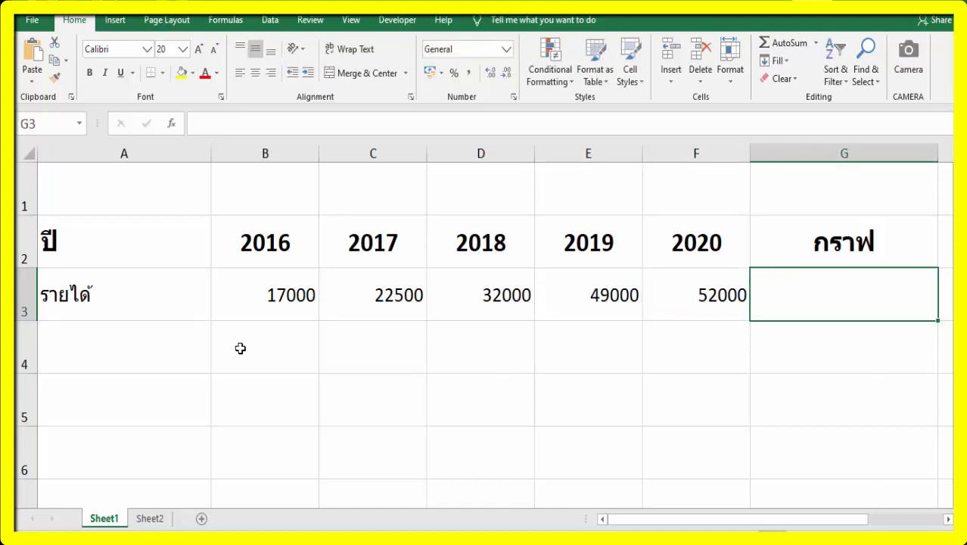
Make the รายได้ label in A3 bold and apply the Thai baht accounting format to the income values in B3:F3
left_click(135, 286)
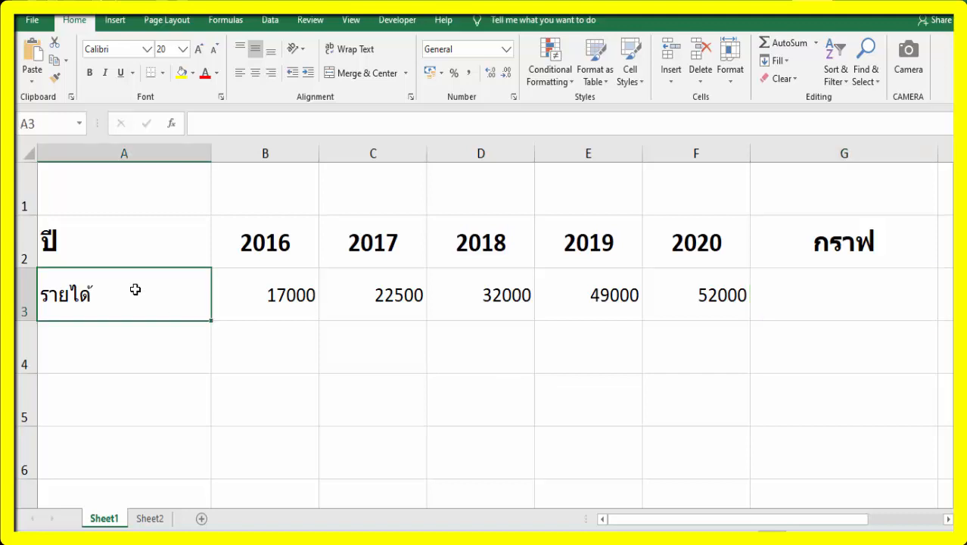
left_click(90, 72)
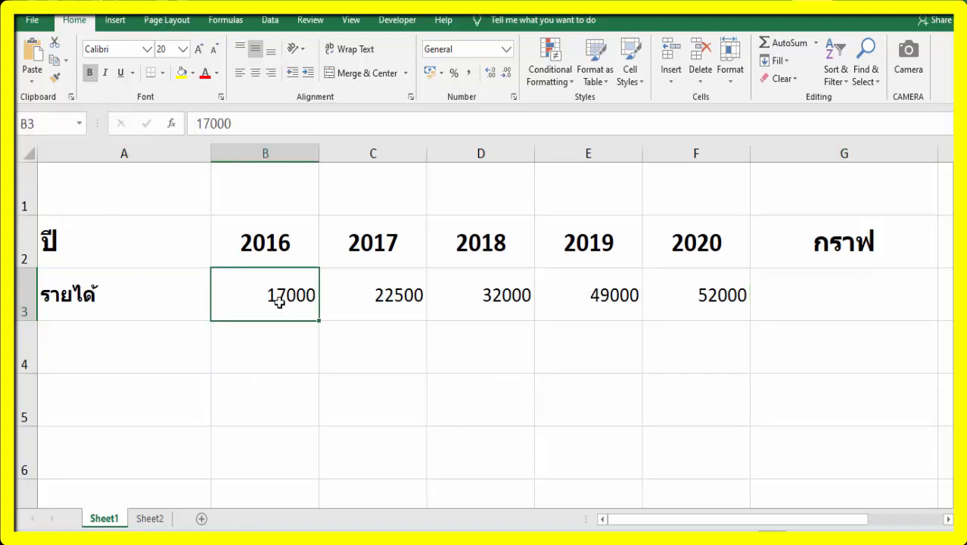
left_click_drag(292, 290, 742, 292)
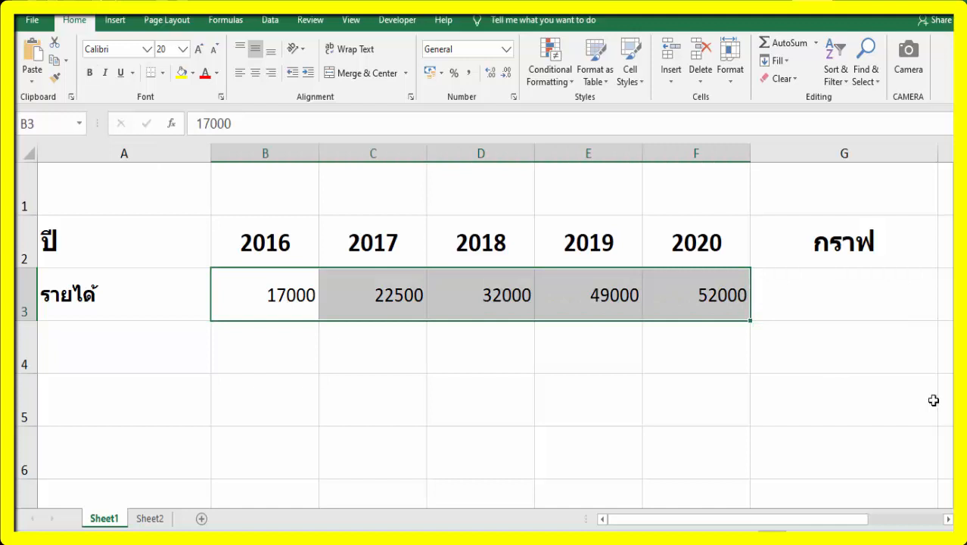
left_click(441, 74)
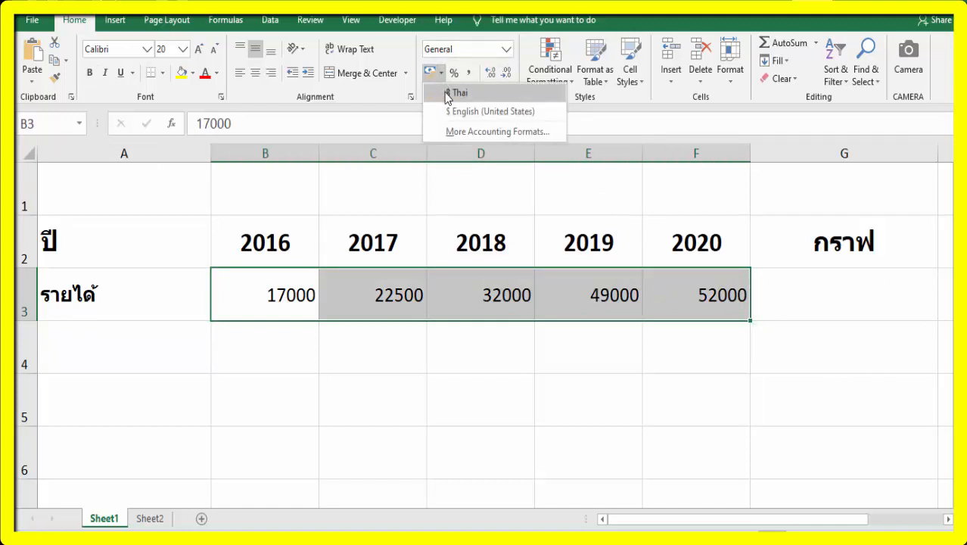
left_click(449, 91)
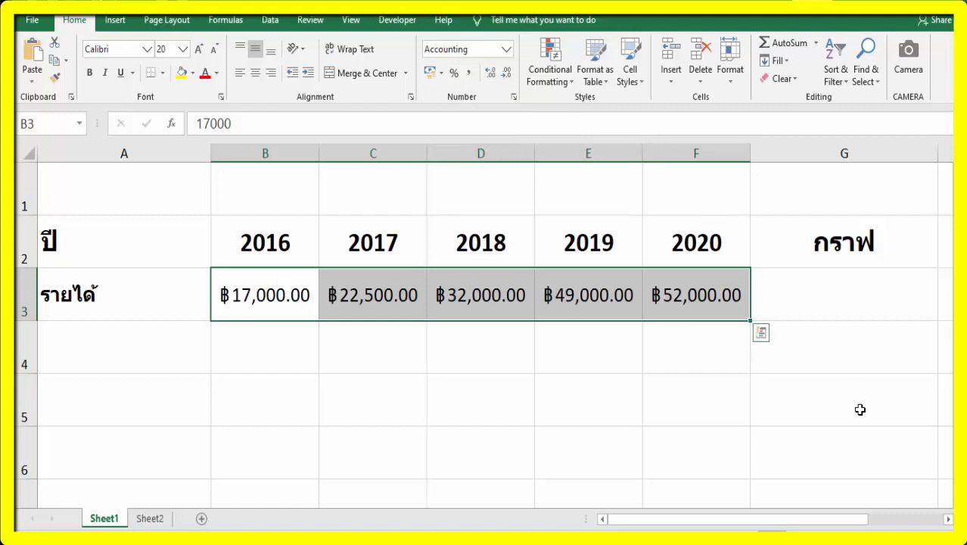
Label cell A4 ร้อยละเพิ่มขึ้น/ลดลง and enter 0 as the 2016 change in B4
left_click(67, 348)
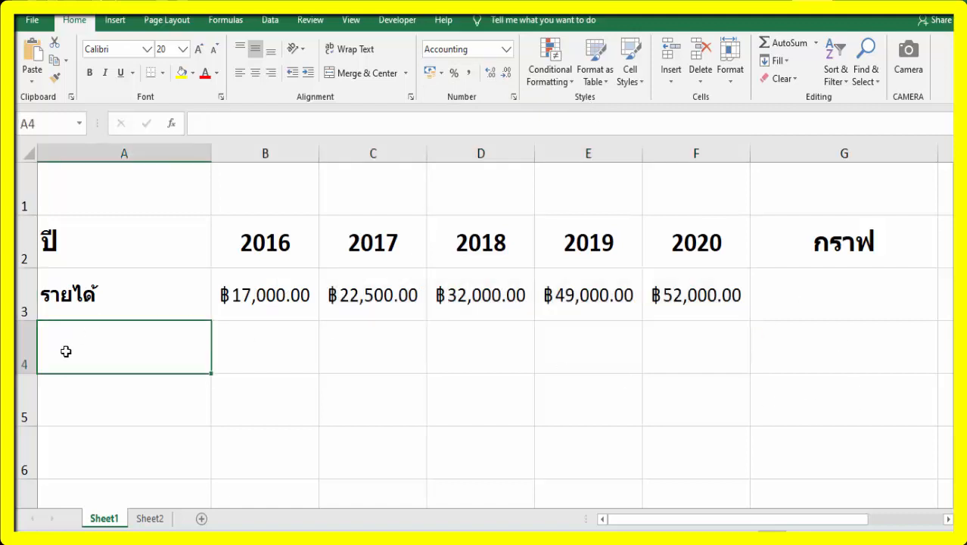
type("ร้อยละเพิ่มขึ้น/ลดลง")
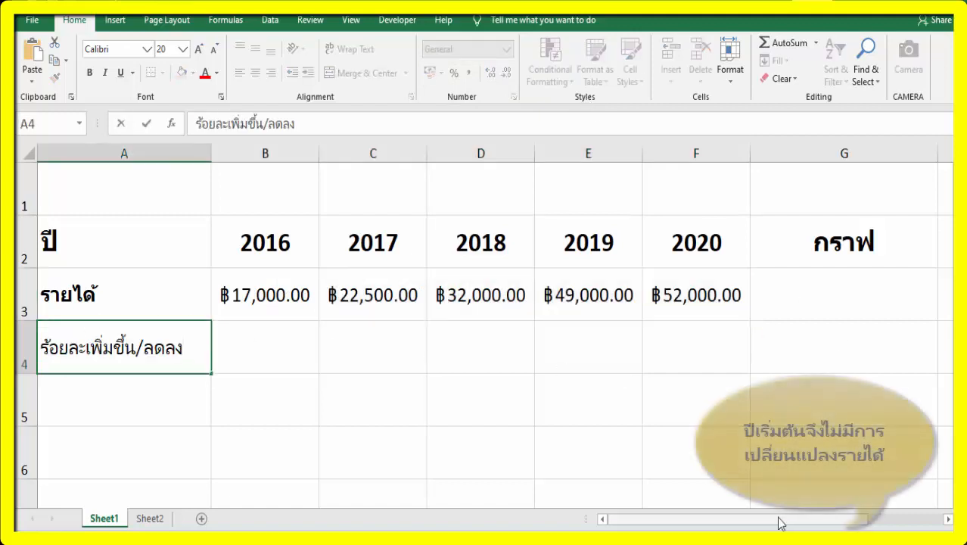
key("Tab")
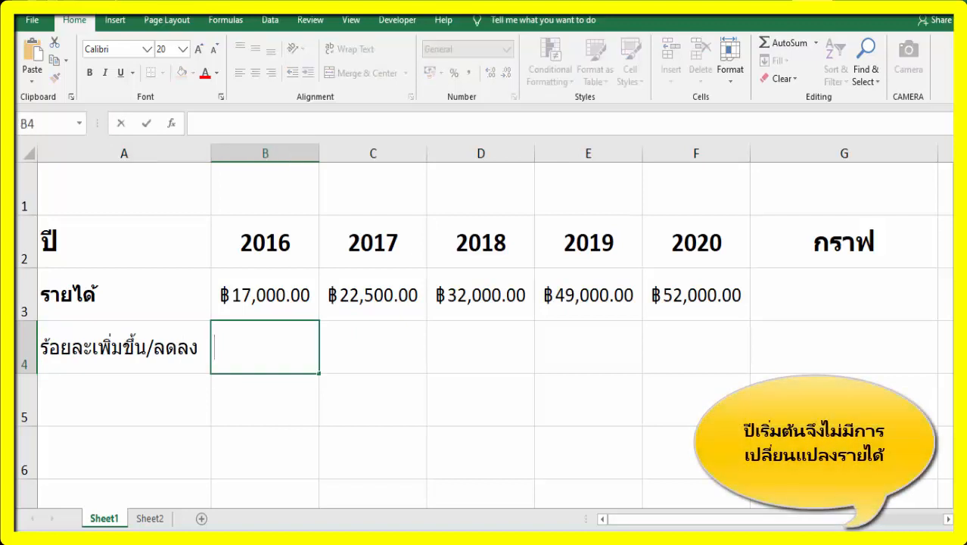
type("0")
key("Tab")
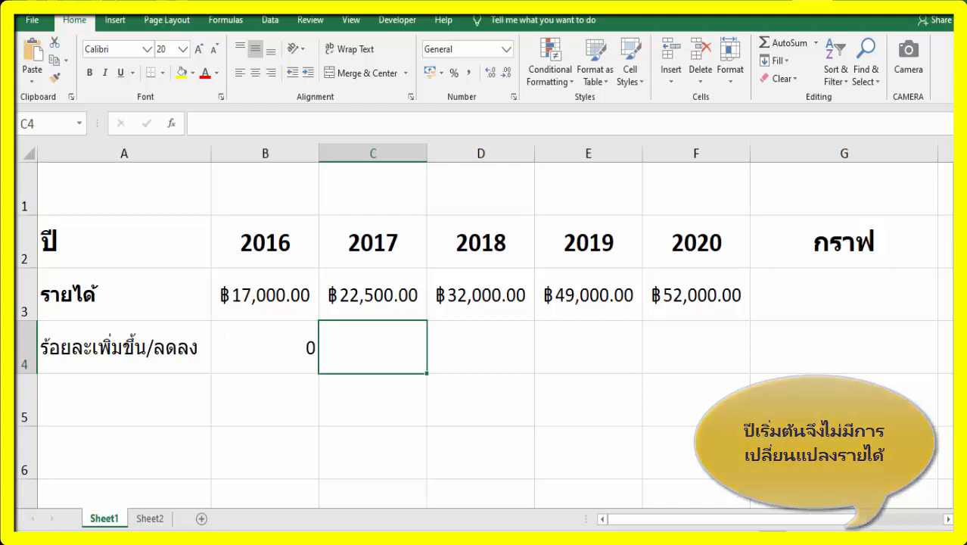
Enter the year-over-year change formula =(C3-B3)/B3 in cell C4 for 2017
type("=(")
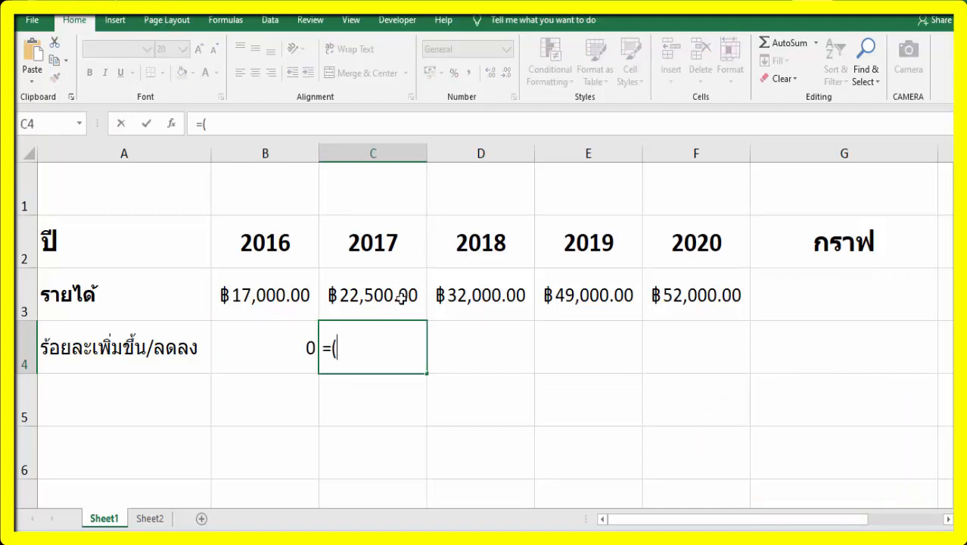
left_click(397, 295)
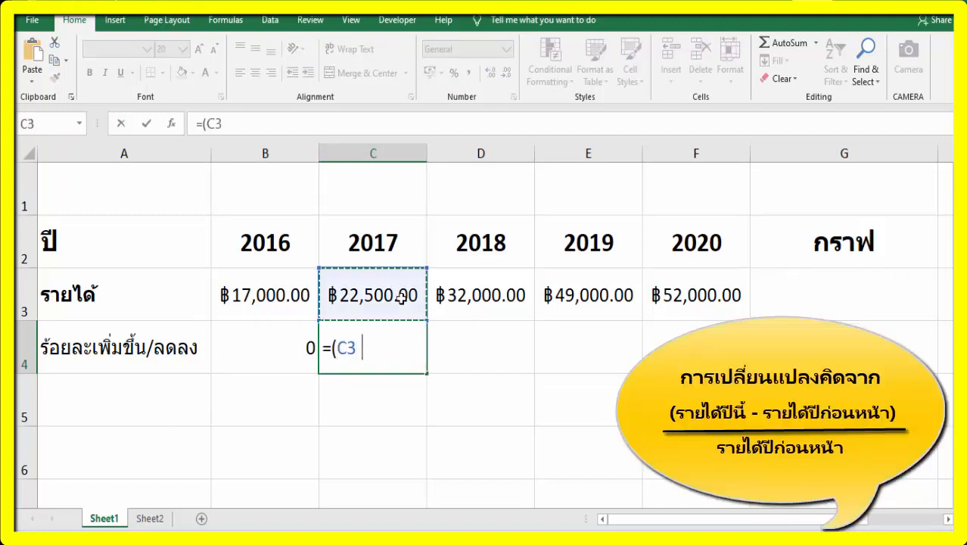
type("-")
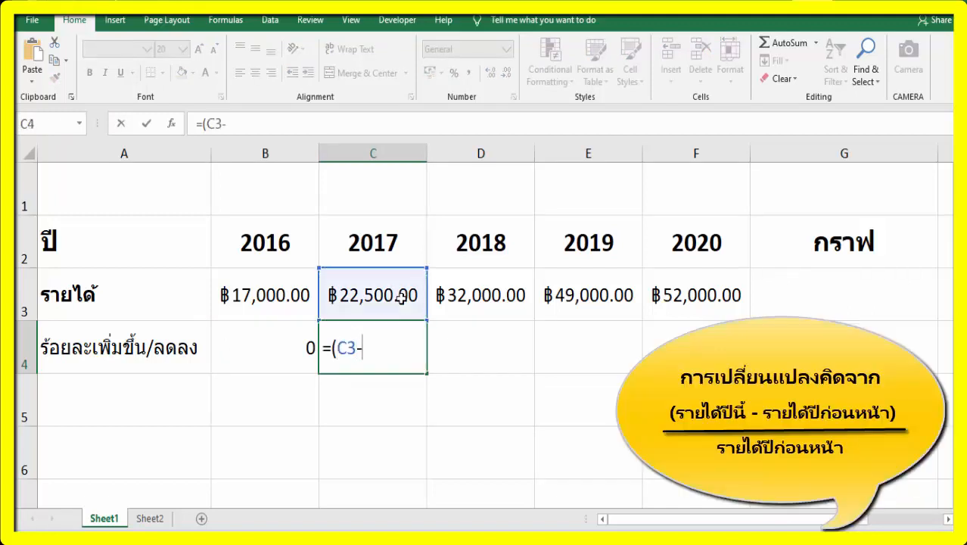
left_click(289, 287)
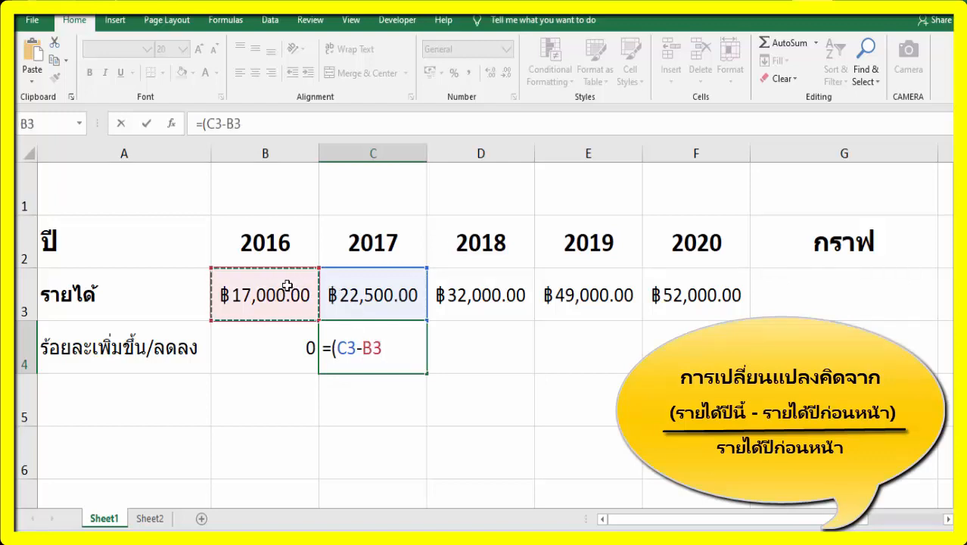
type(")/")
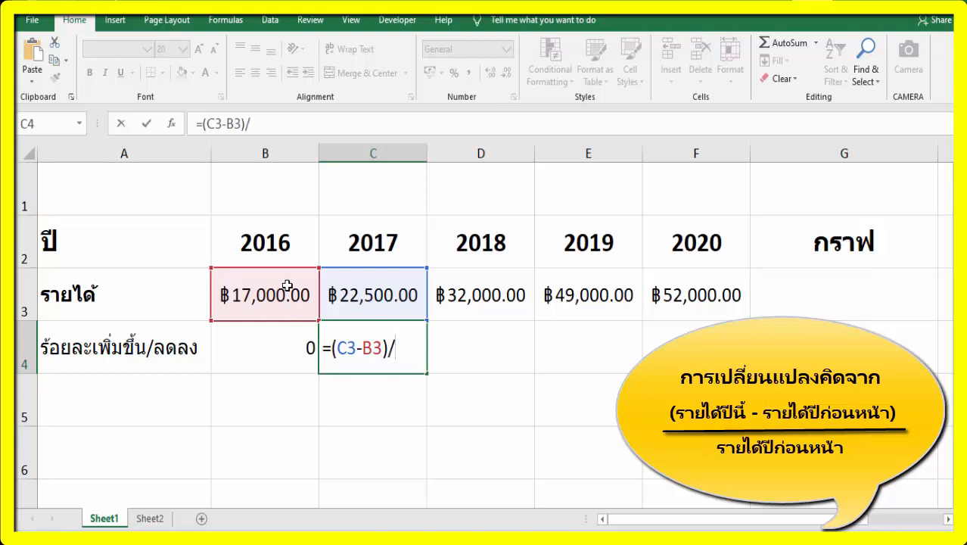
left_click(293, 281)
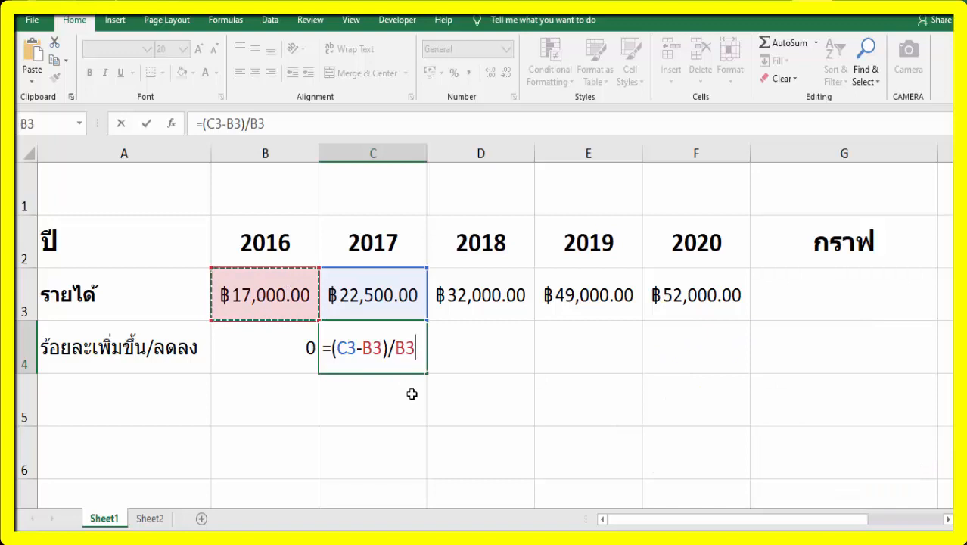
key("Tab")
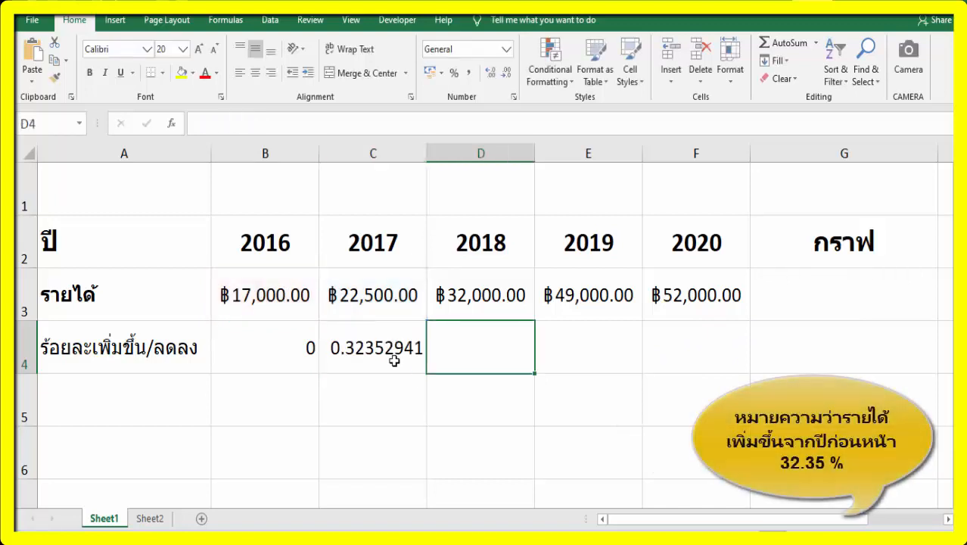
Fill the C4 formula across to F4 and format C4:F4 as percentages with two decimal places
left_click(395, 361)
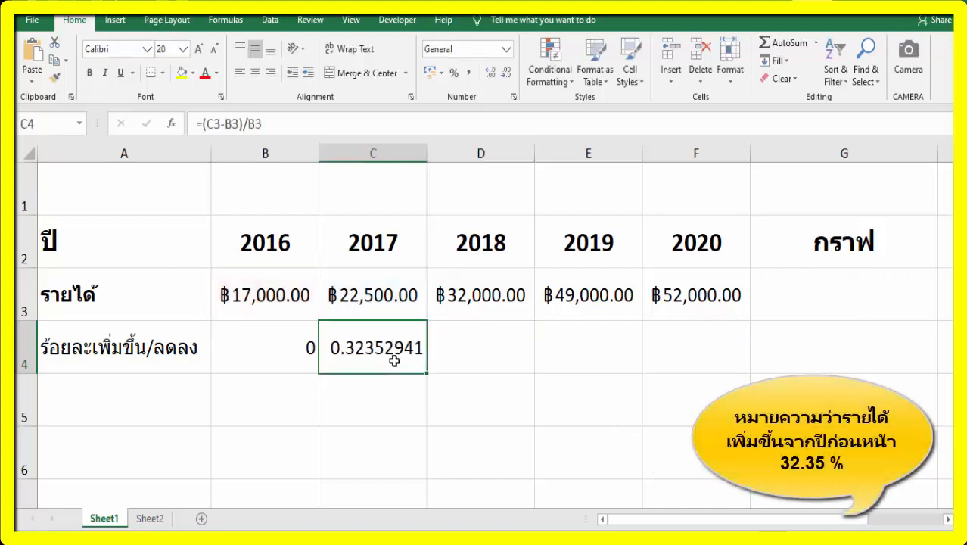
left_click_drag(426, 375, 729, 380)
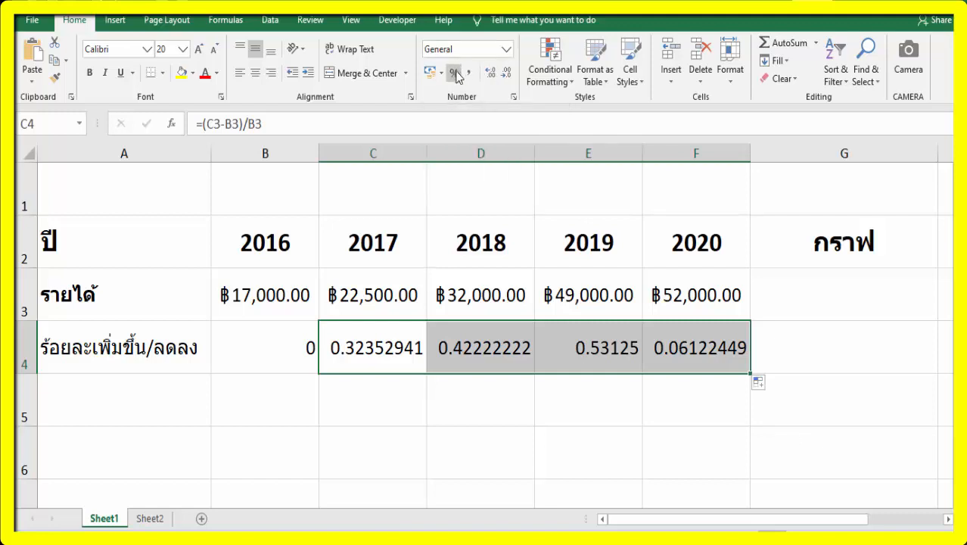
left_click(454, 73)
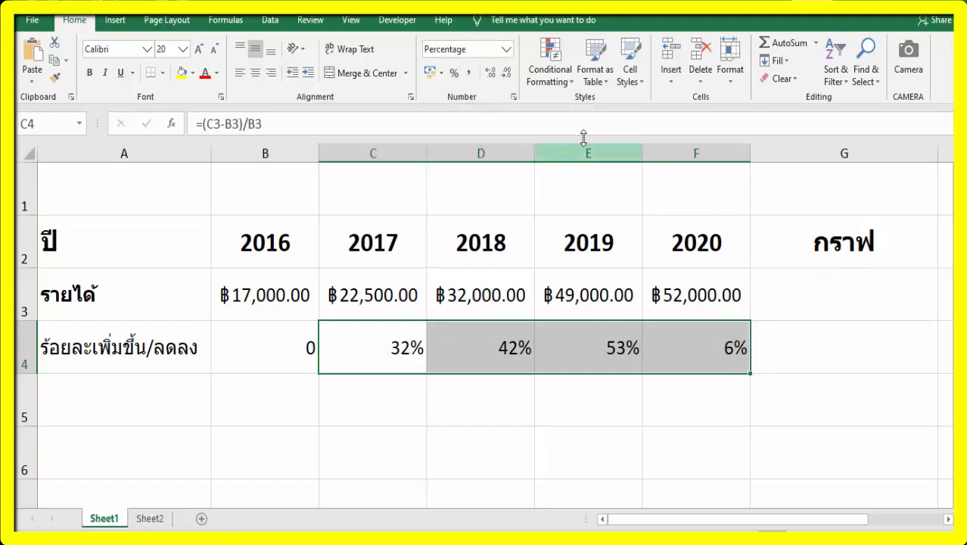
left_click(492, 78)
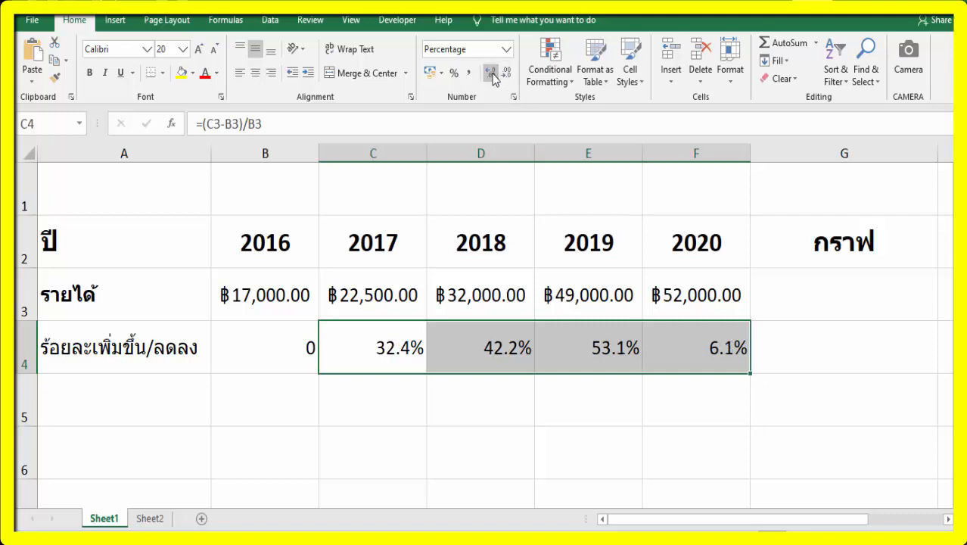
left_click(492, 77)
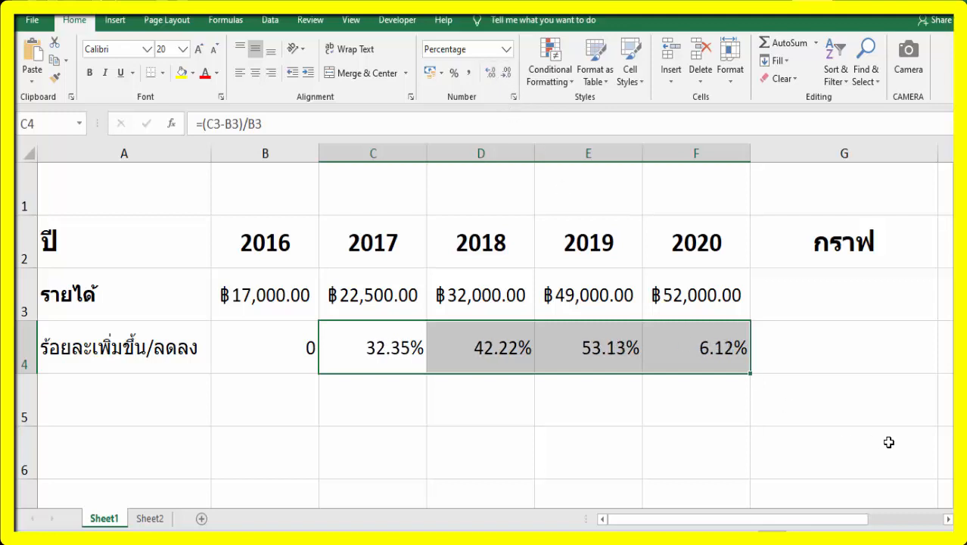
Format the 2016 change in B4 as a percentage with two decimal places
left_click(280, 353)
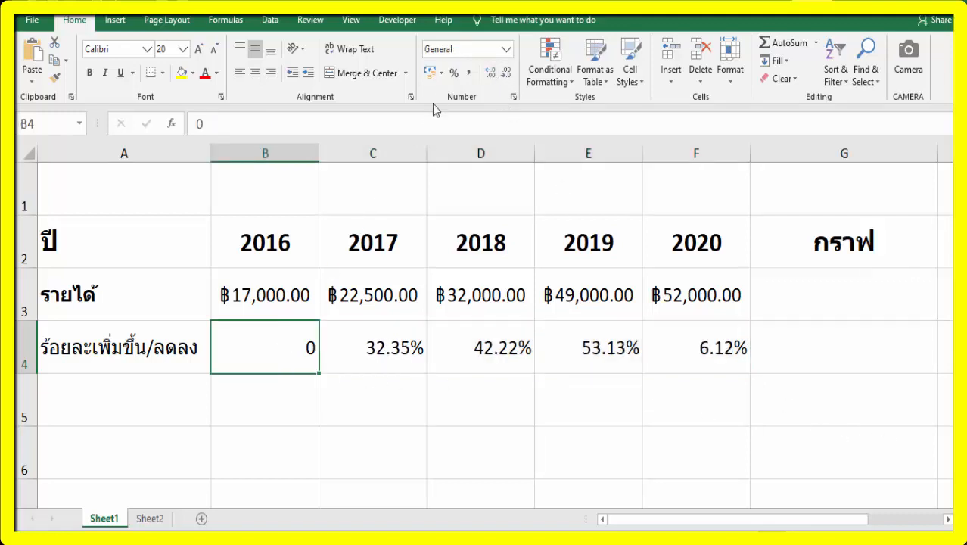
left_click(453, 73)
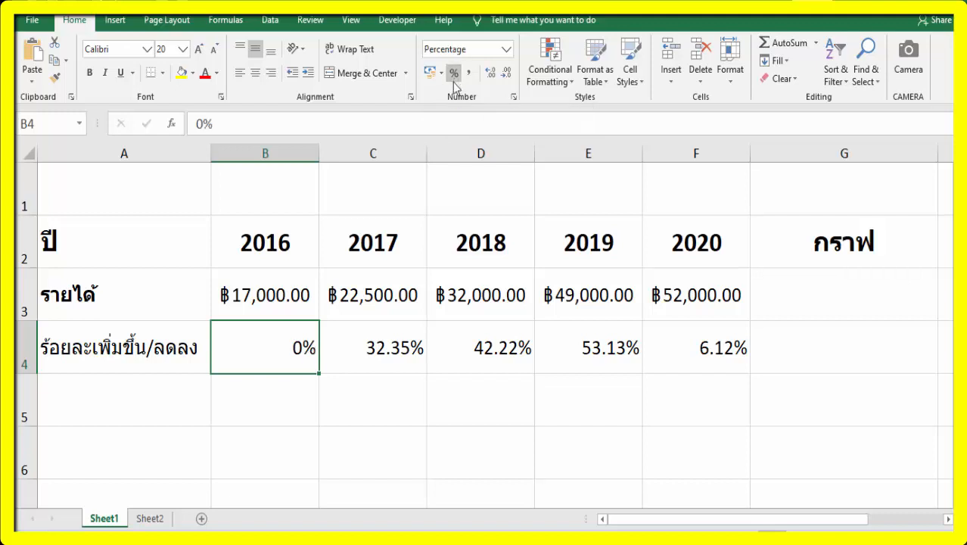
left_click(490, 73)
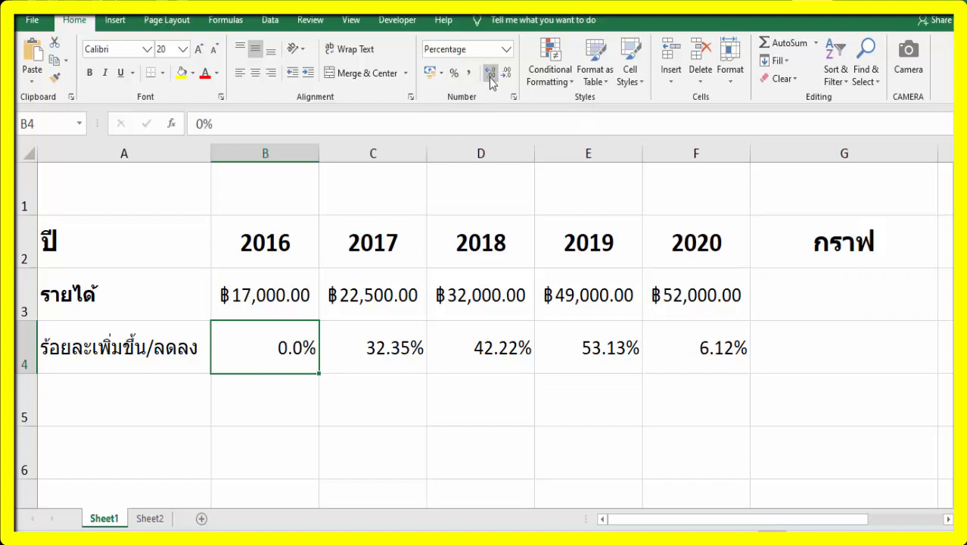
left_click(490, 73)
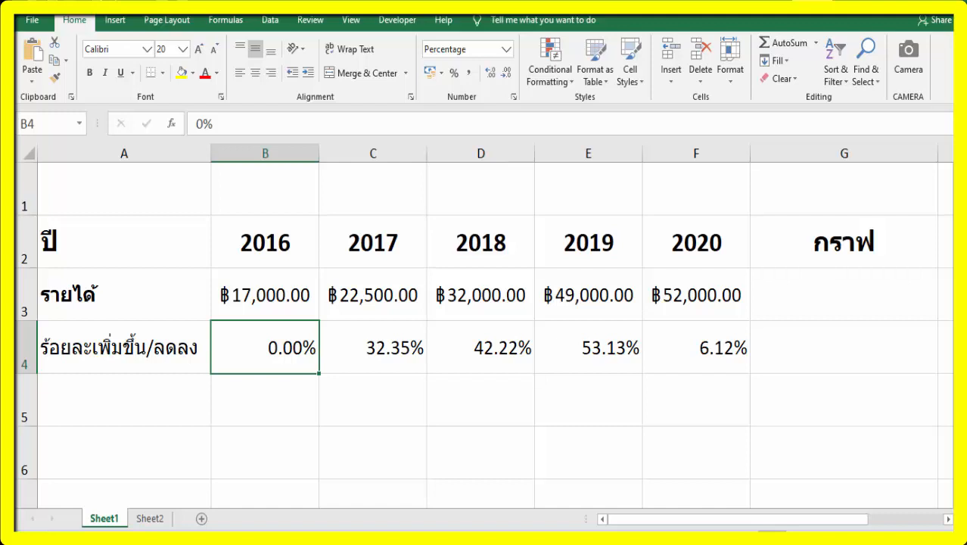
Insert a line sparkline of the income data B3:F3 in cell G3 under กราฟ
left_click(906, 263)
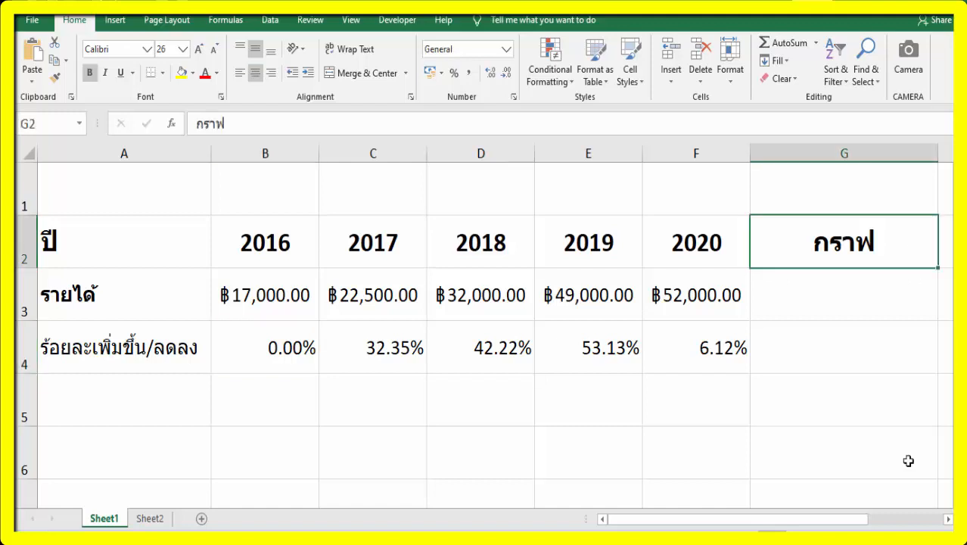
left_click_drag(310, 286, 687, 300)
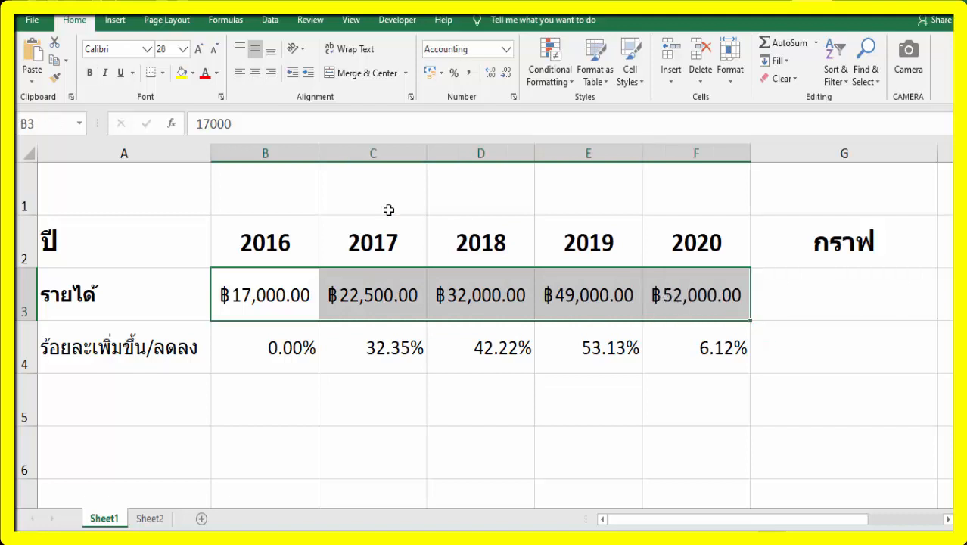
left_click(118, 21)
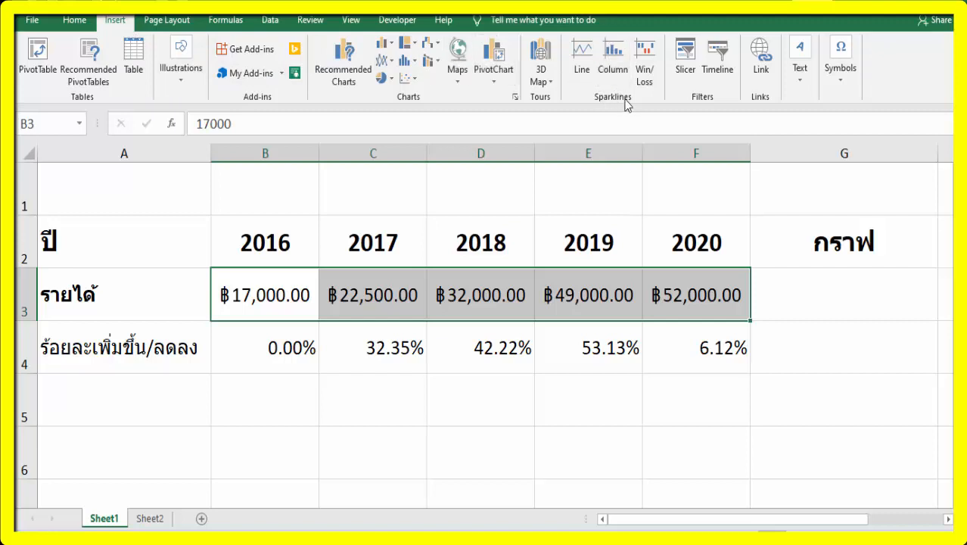
left_click(582, 73)
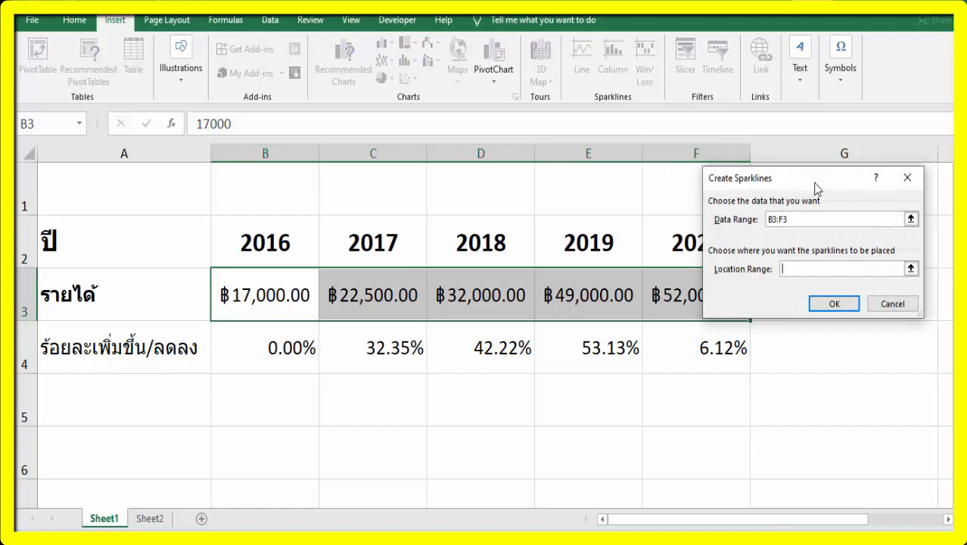
left_click_drag(812, 182, 513, 351)
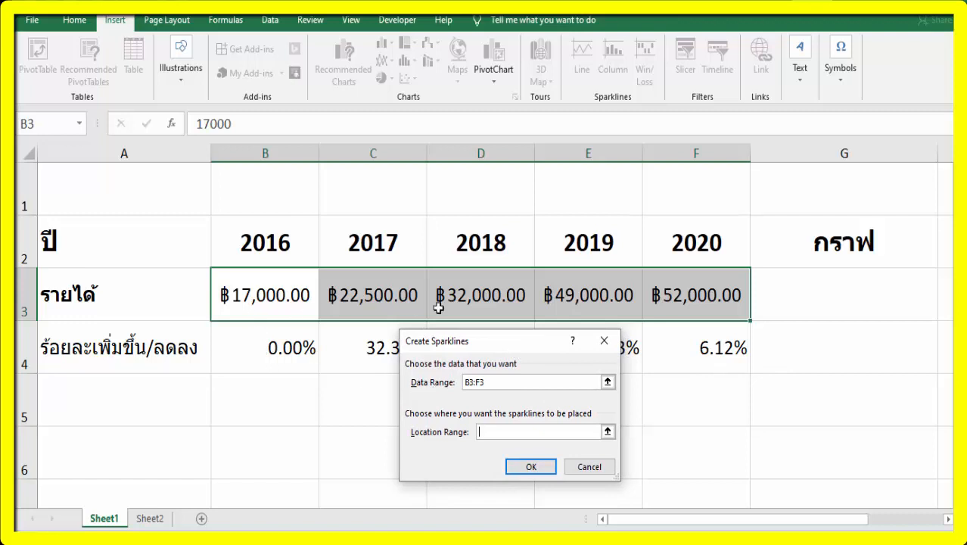
left_click(607, 382)
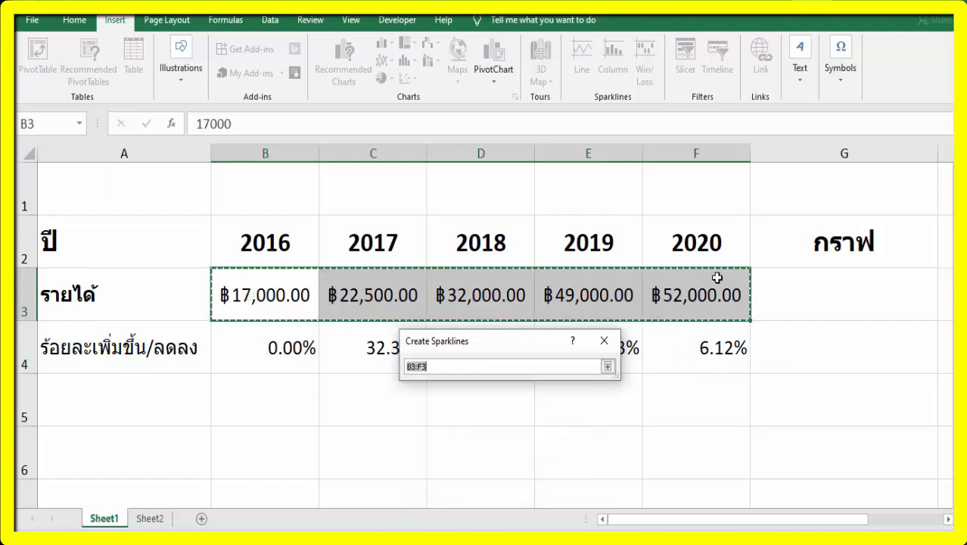
left_click(608, 367)
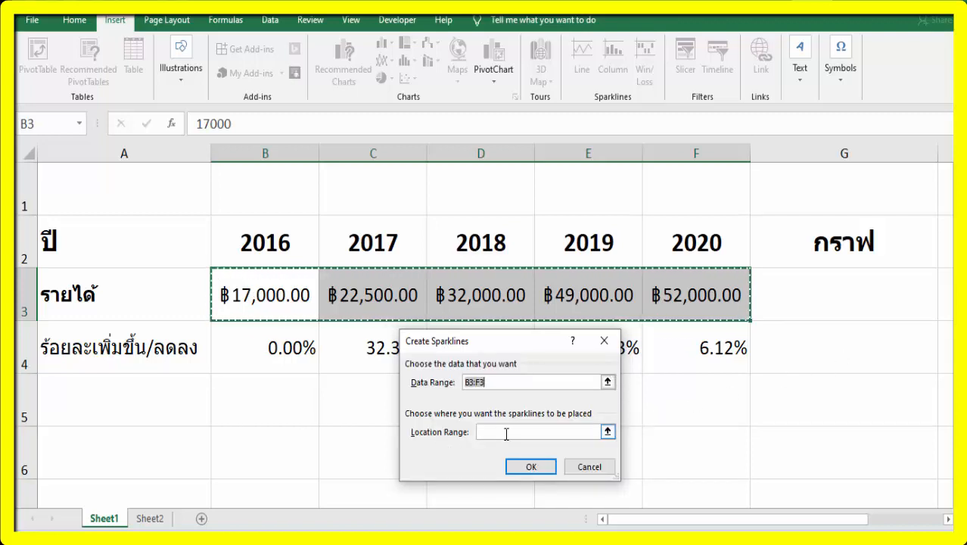
left_click(607, 432)
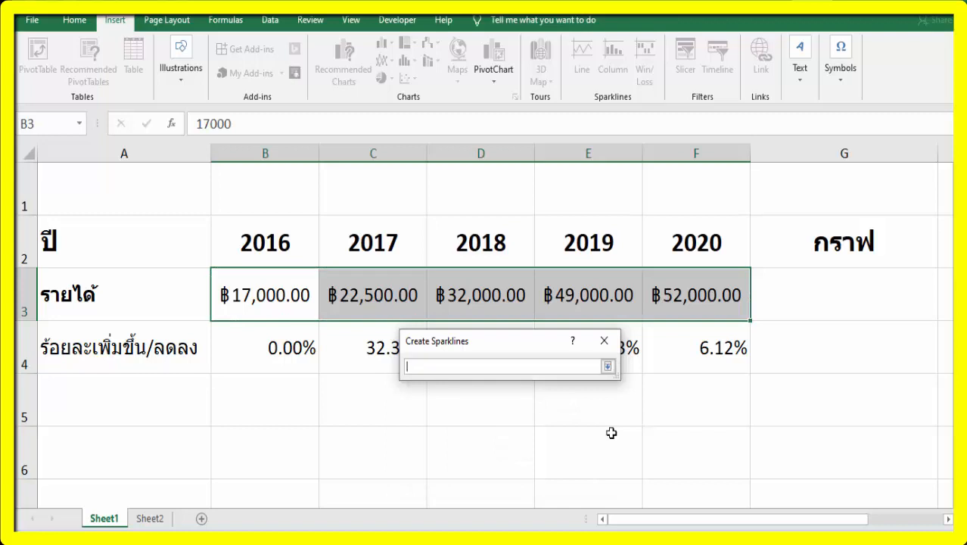
left_click(832, 315)
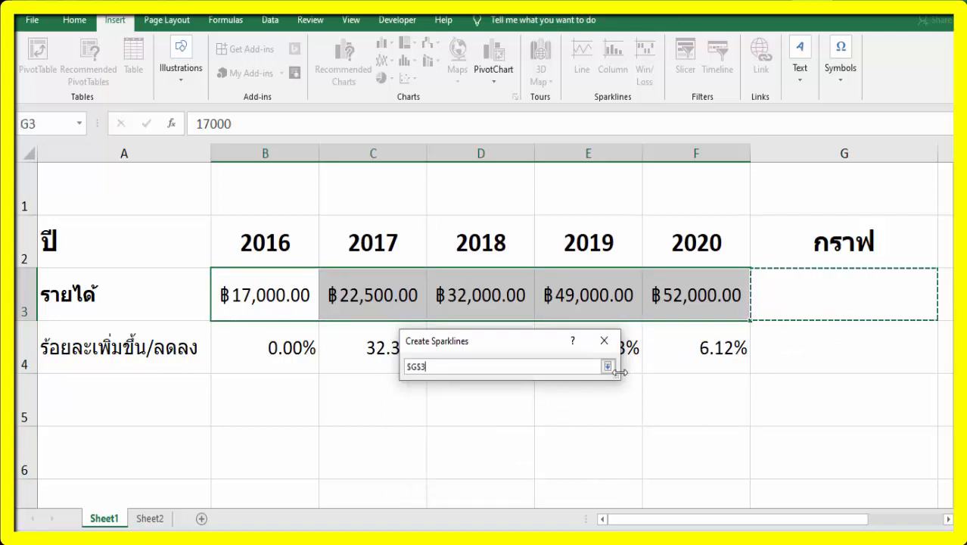
left_click(607, 367)
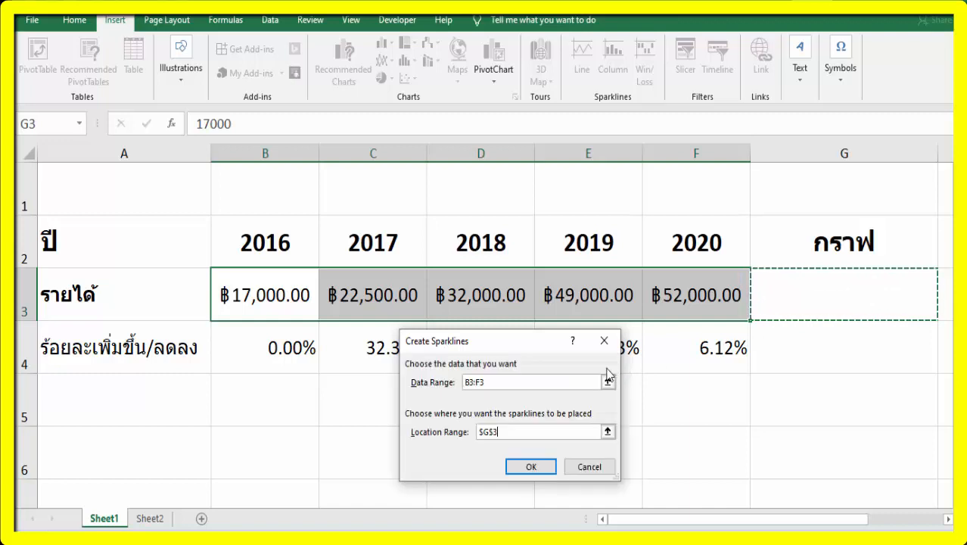
left_click(551, 468)
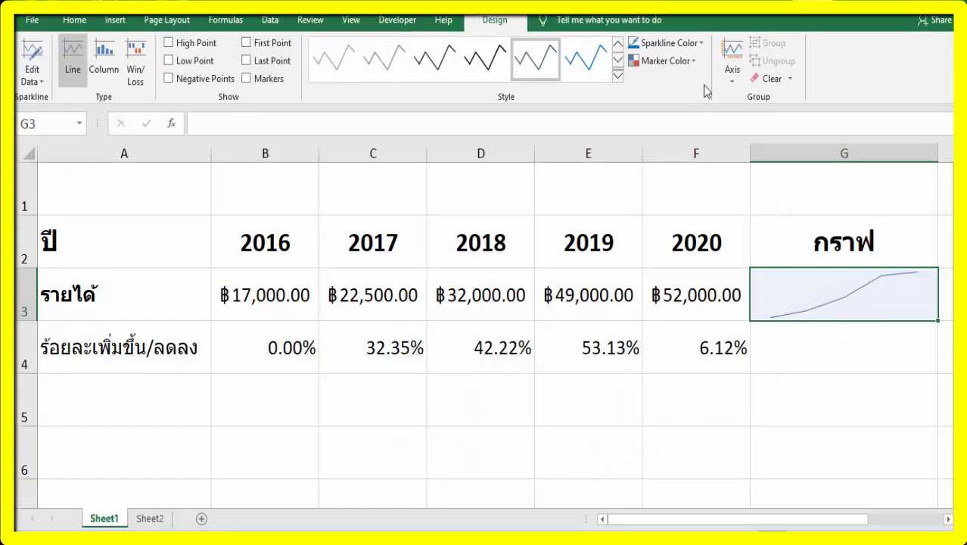
Set the income sparkline's line weight to 2¼ pt and its color to standard red
left_click(702, 44)
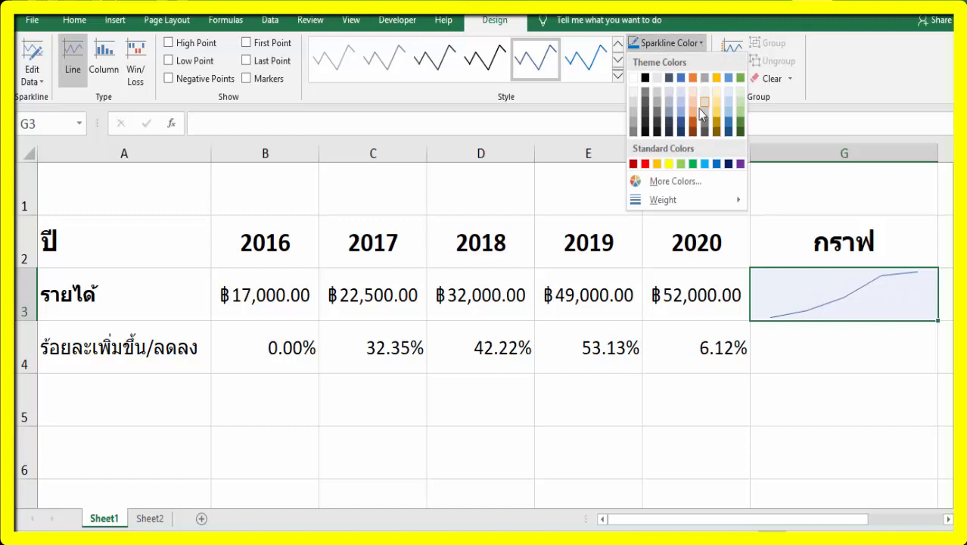
mouse_move(728, 200)
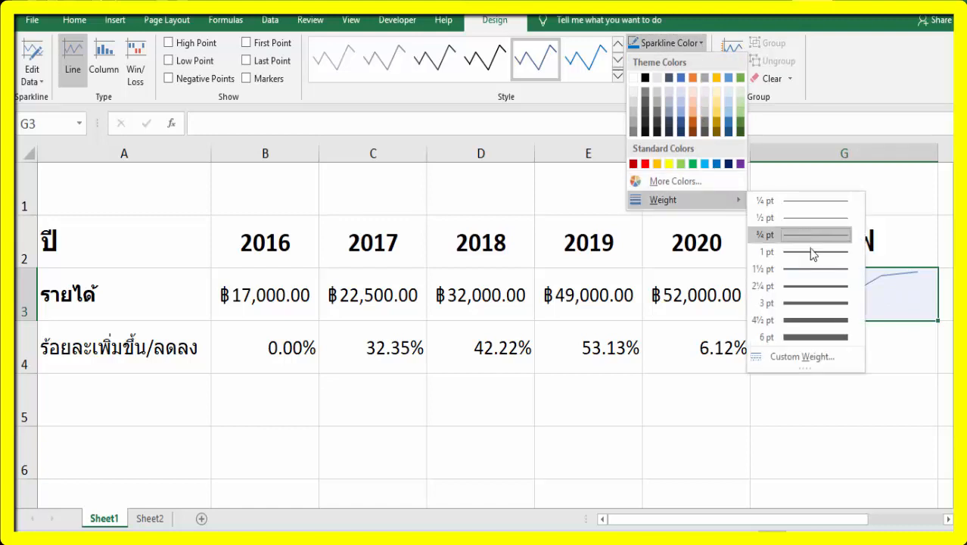
left_click(821, 286)
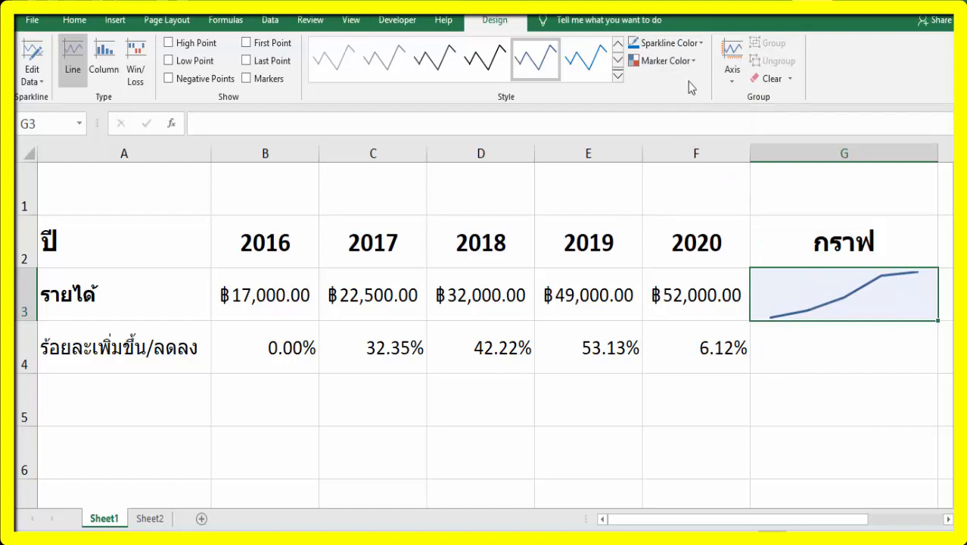
left_click(702, 44)
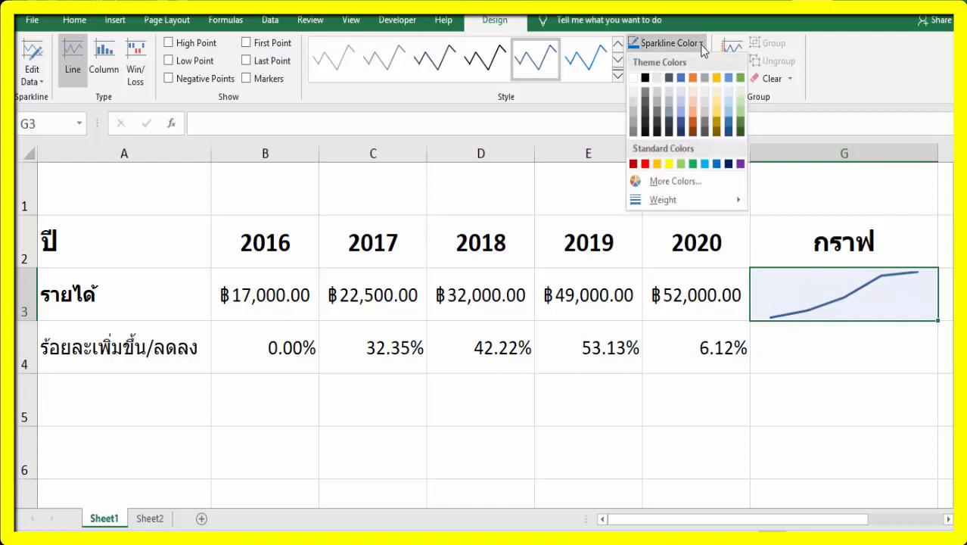
left_click(645, 165)
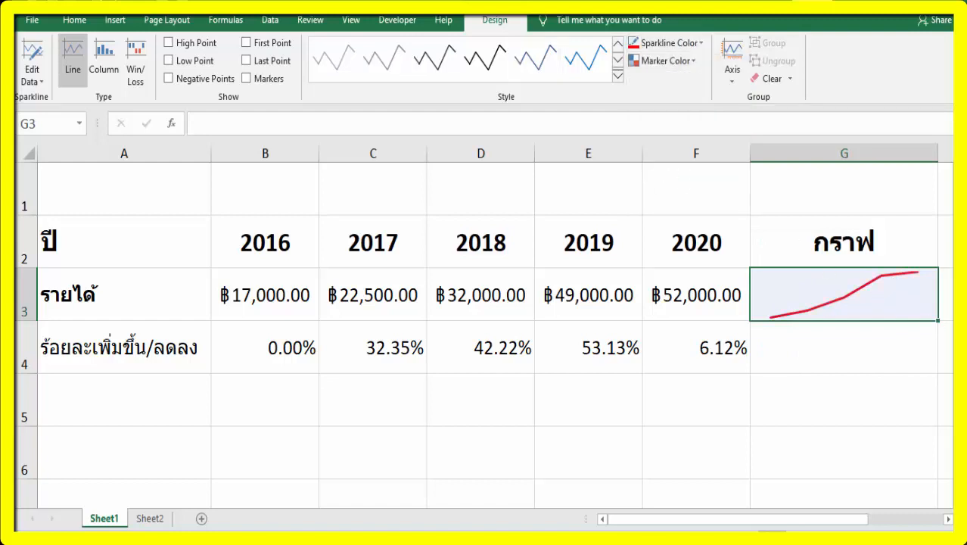
Add black markers to the data points of the income sparkline in G3
left_click(695, 64)
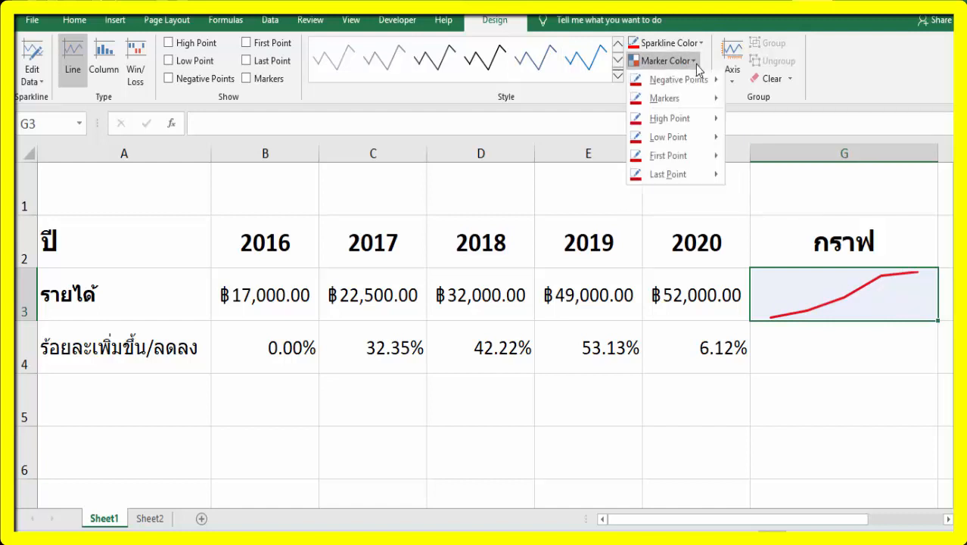
mouse_move(660, 99)
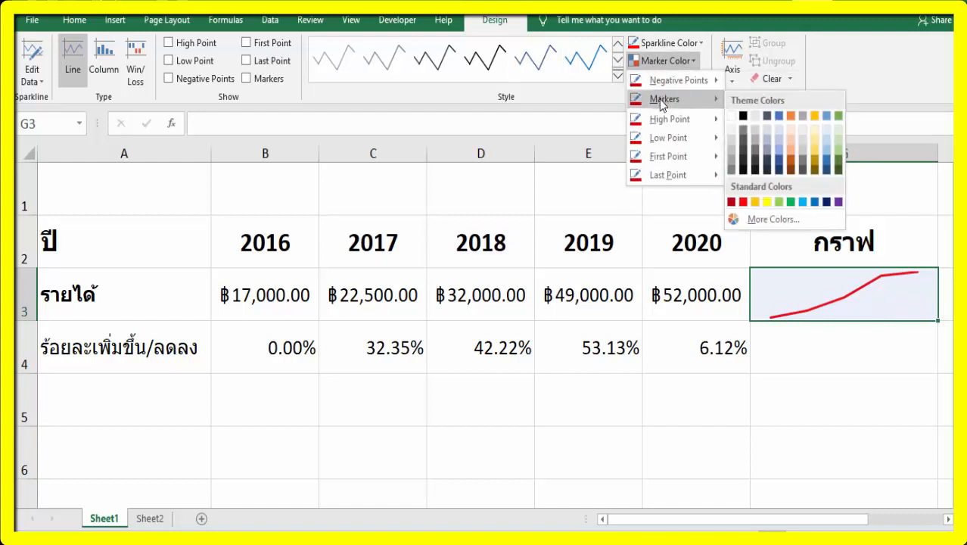
left_click(743, 116)
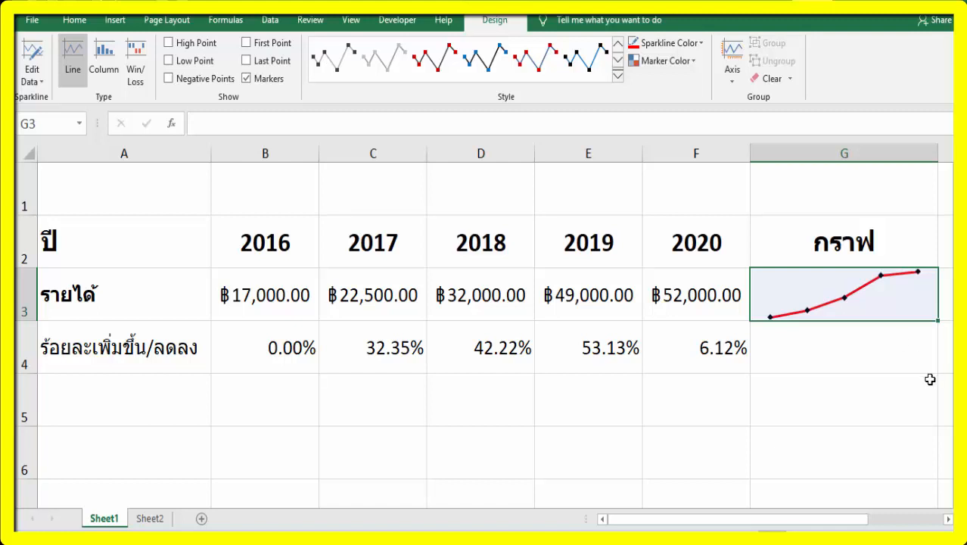
Make the ร้อยละเพิ่มขึ้น/ลดลง label in cell A4 bold
key("Down")
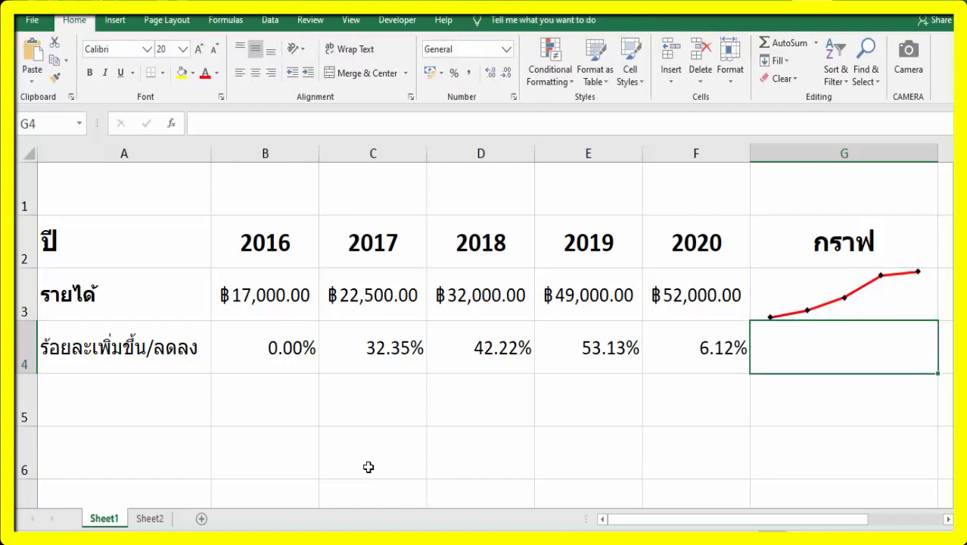
left_click(160, 354)
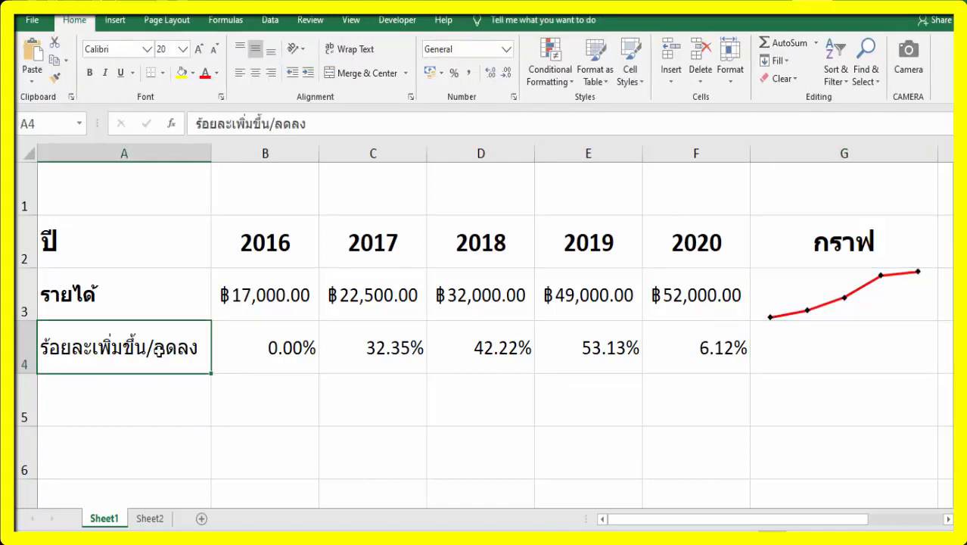
left_click(91, 74)
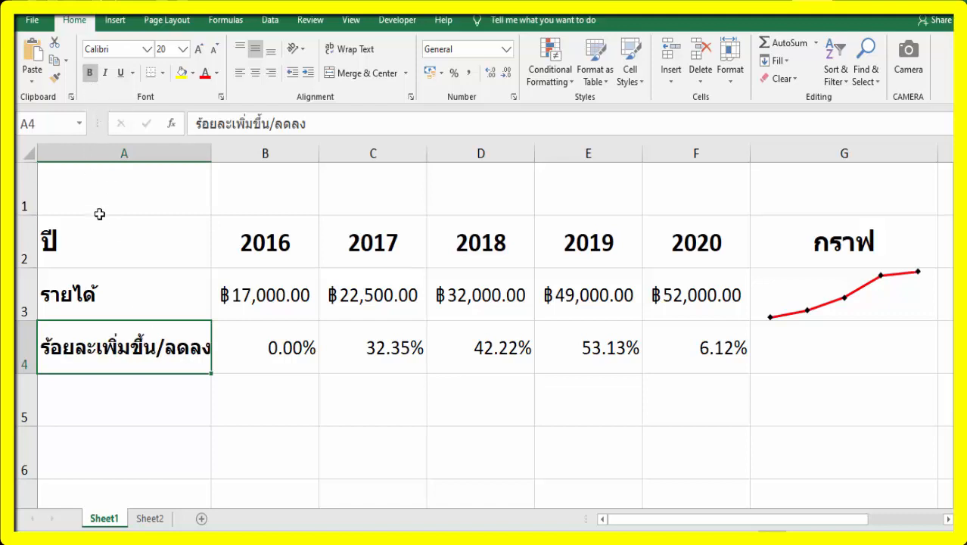
Insert a line sparkline of the percentage changes B4:F4 in cell G4
left_click_drag(257, 363, 689, 363)
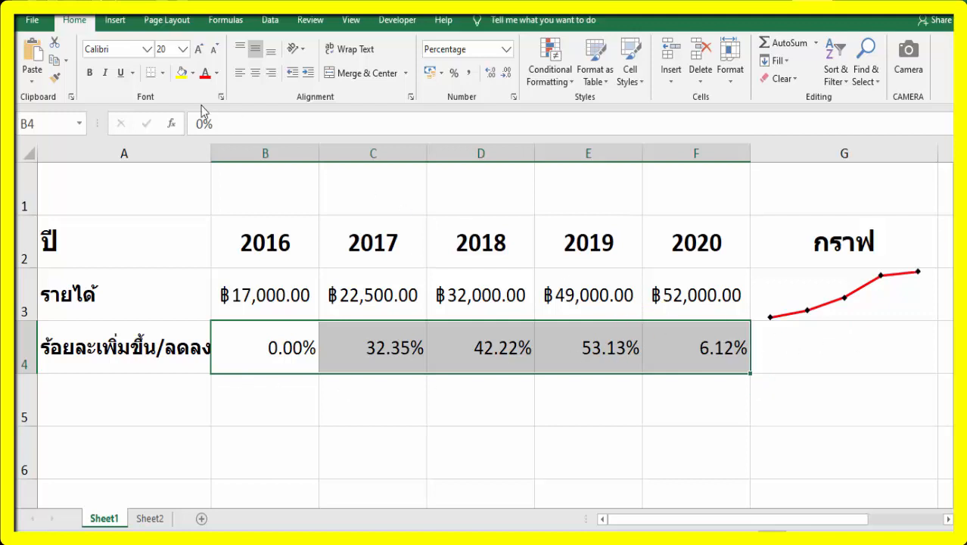
left_click(116, 20)
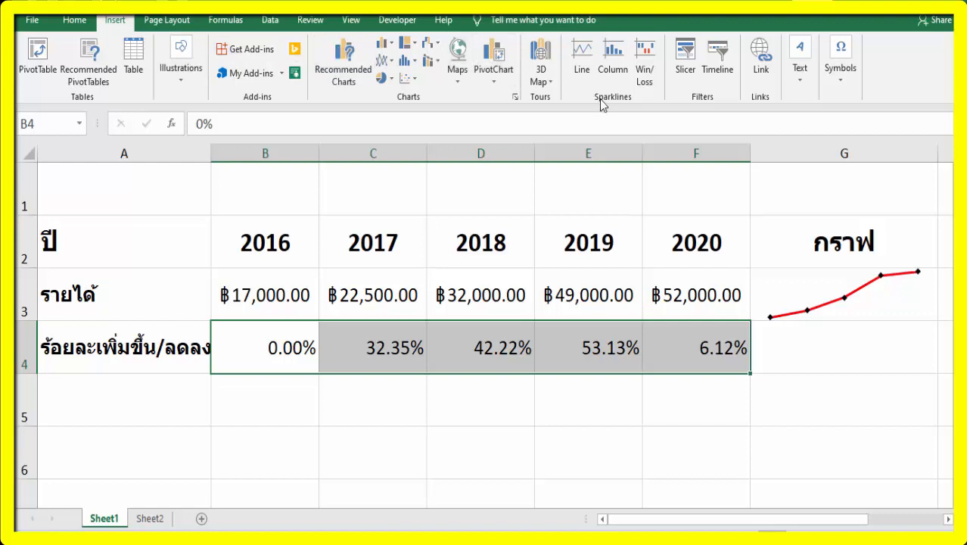
left_click(585, 71)
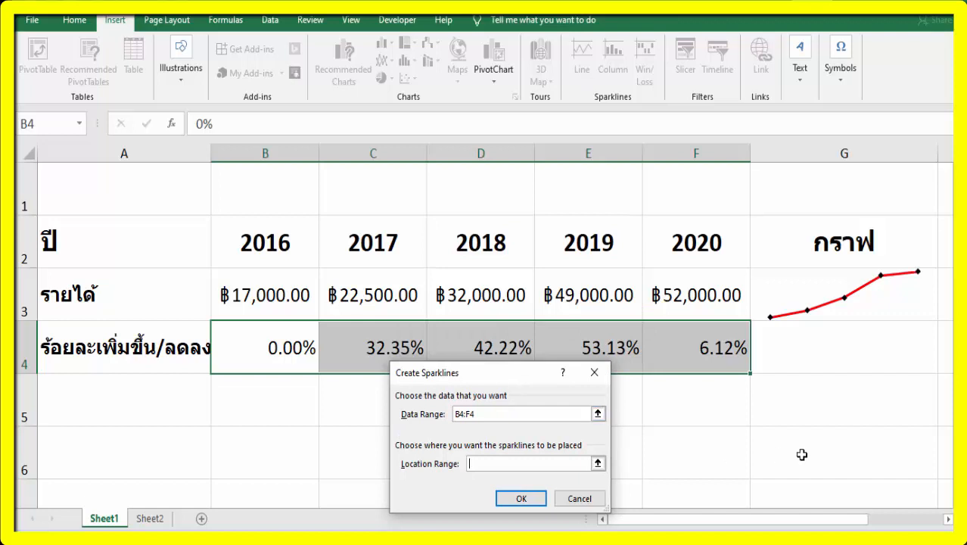
left_click(598, 413)
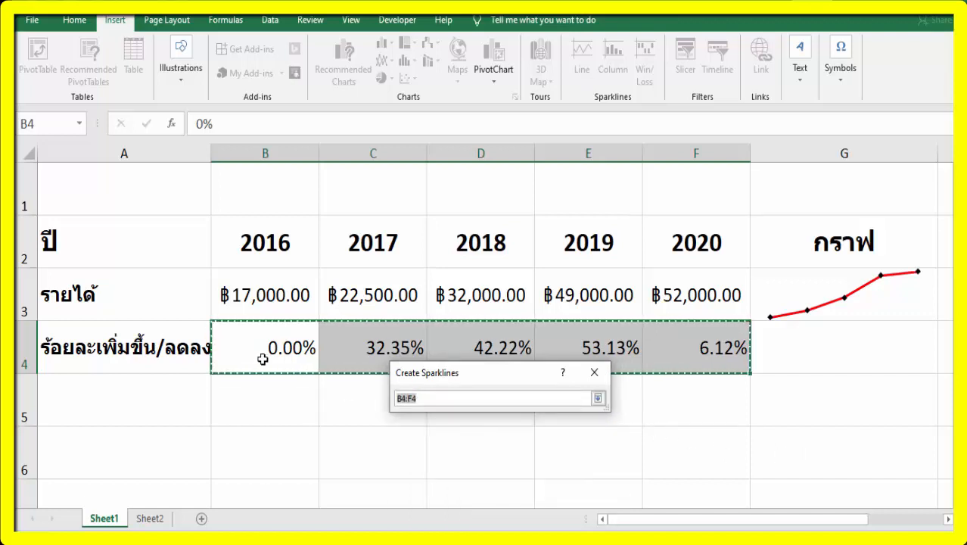
left_click(598, 399)
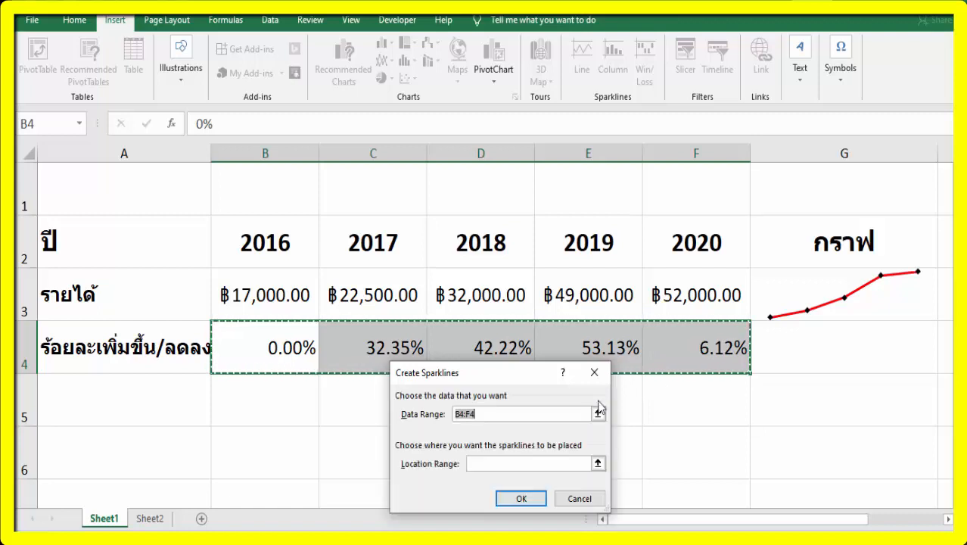
left_click(598, 463)
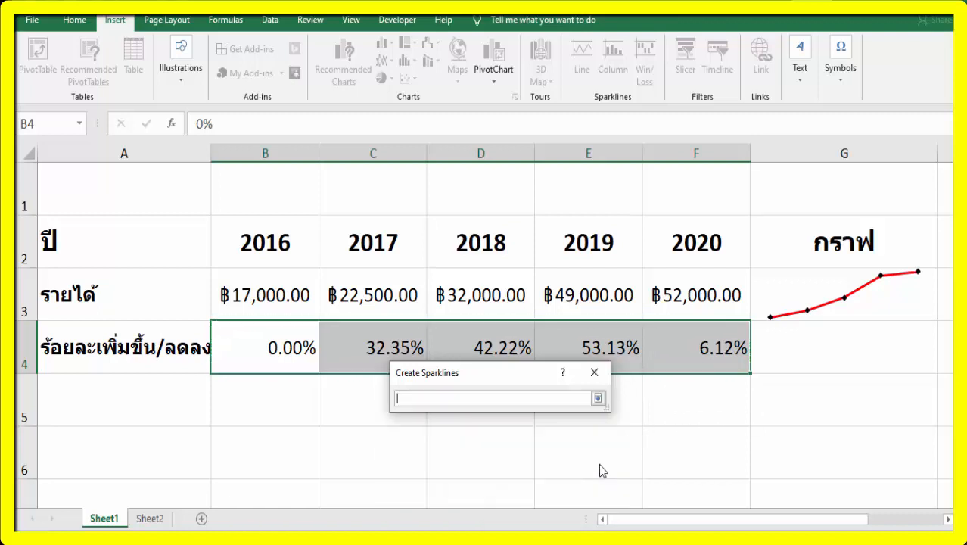
left_click(824, 356)
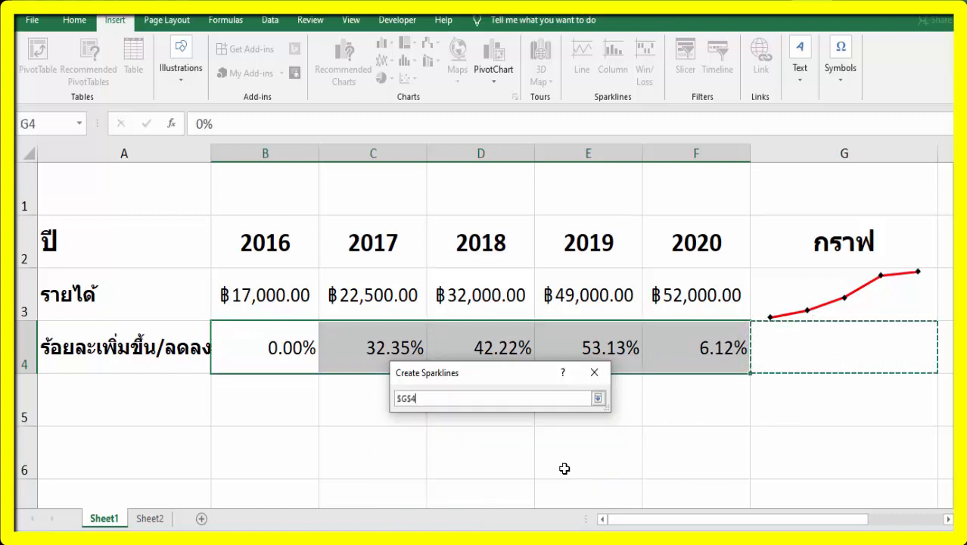
left_click(598, 399)
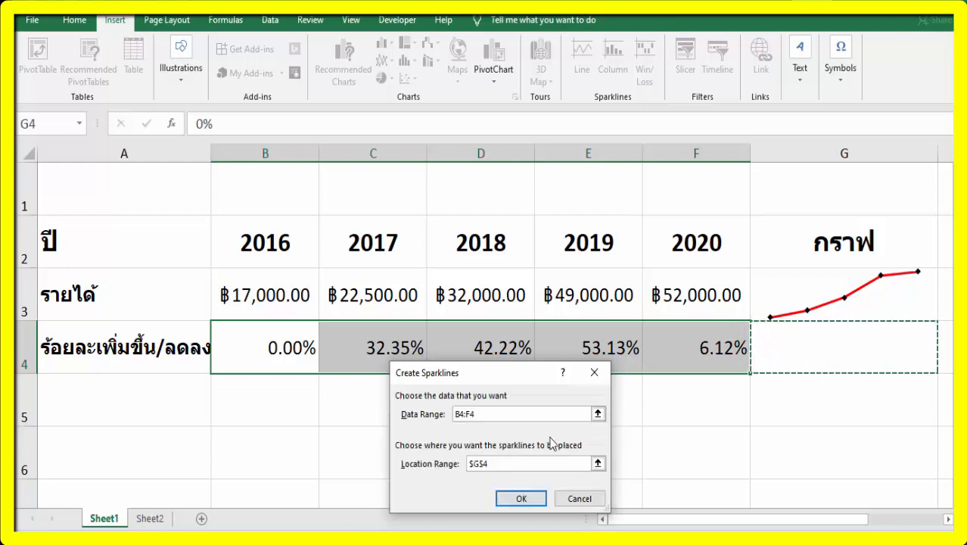
left_click(536, 499)
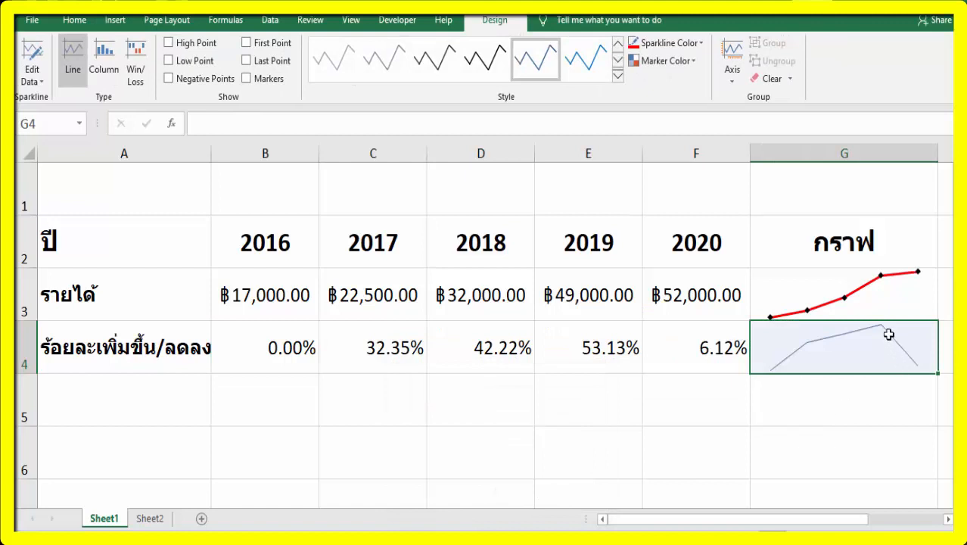
Set the percentage-change sparkline's line weight to 2¼ pt and its color to standard green
left_click(701, 43)
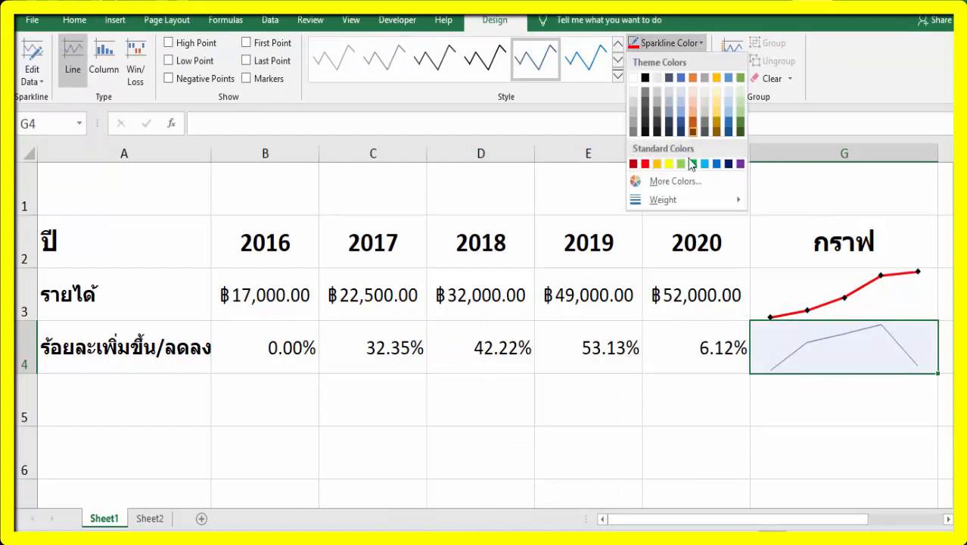
mouse_move(692, 200)
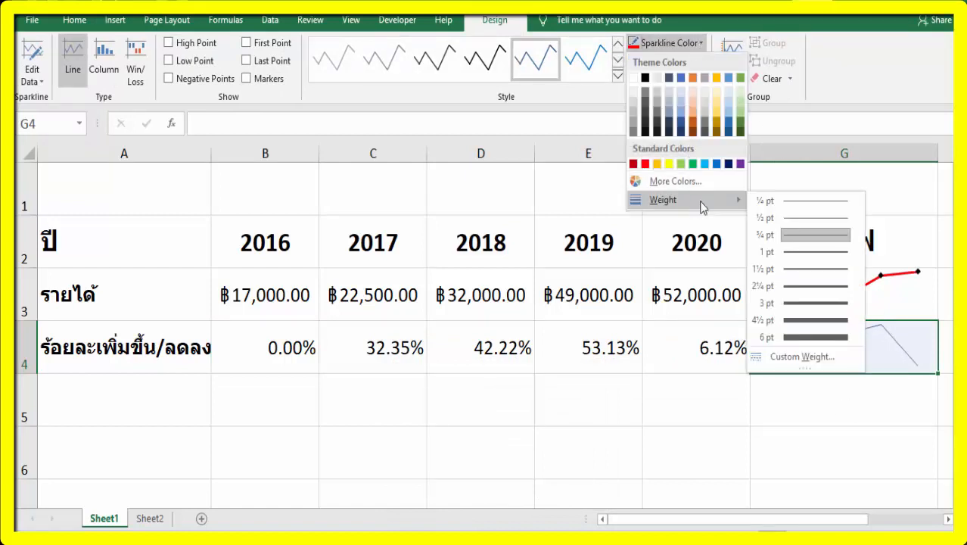
left_click(807, 285)
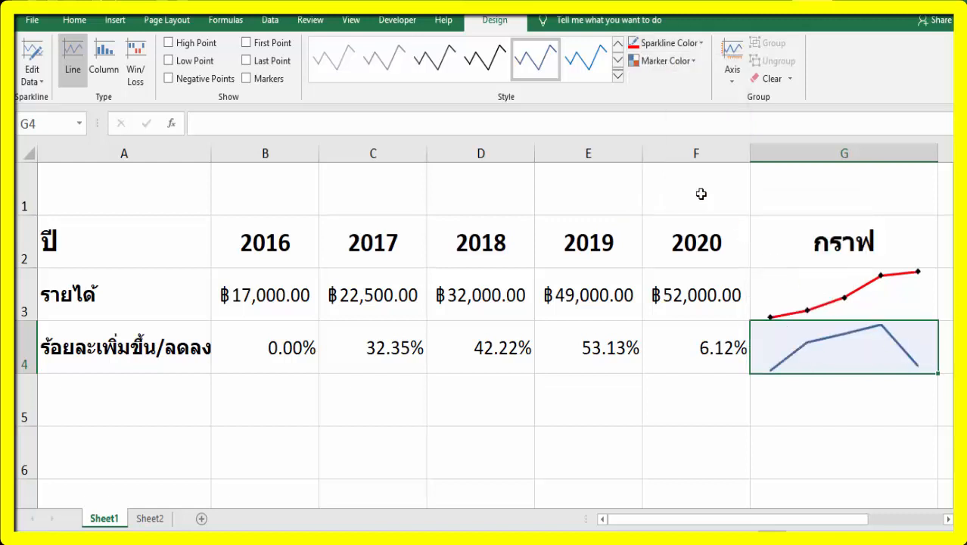
left_click(703, 43)
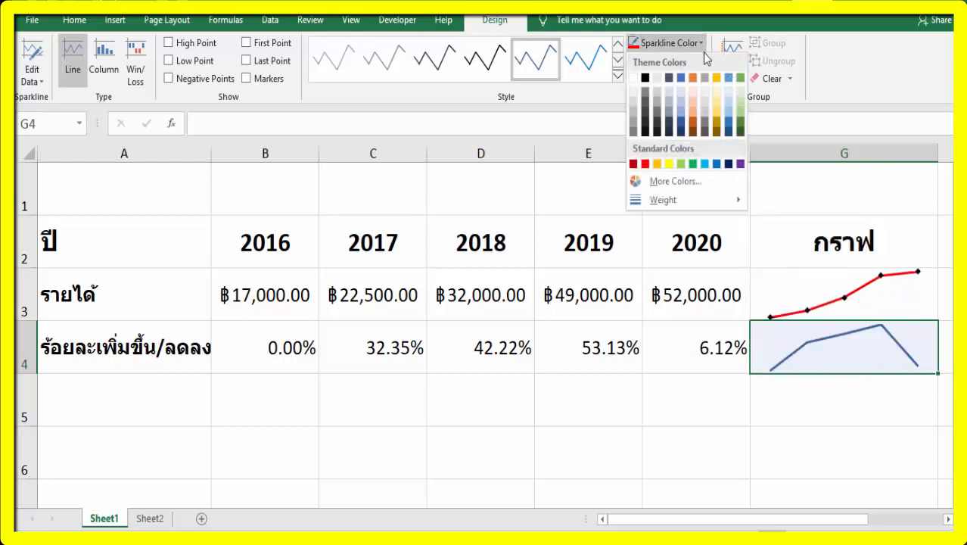
left_click(689, 165)
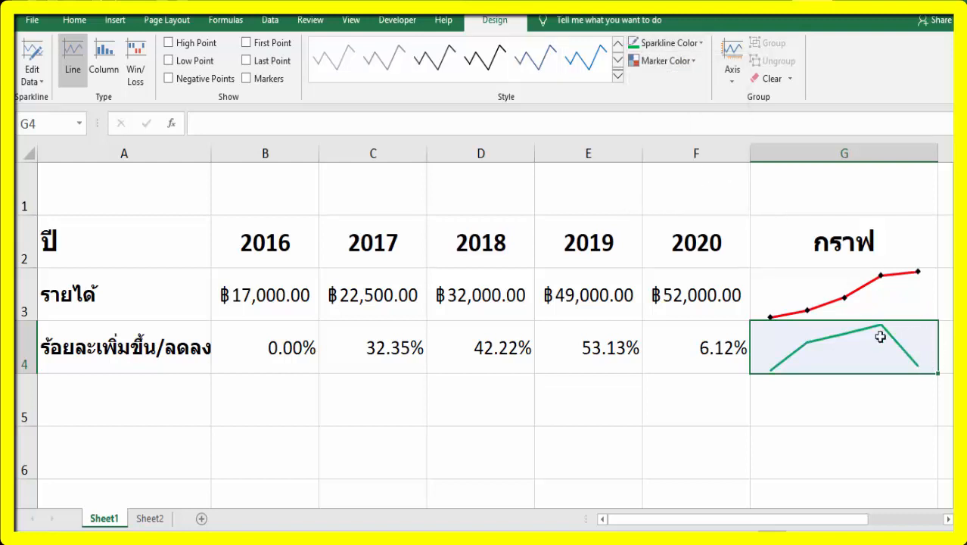
Add black markers to the data points of the percentage-change sparkline in G4
left_click(694, 63)
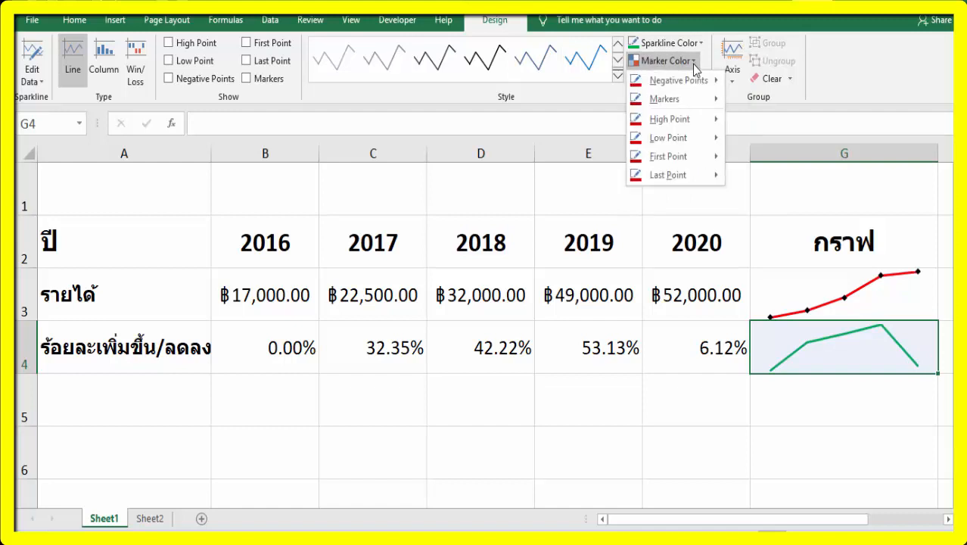
mouse_move(695, 99)
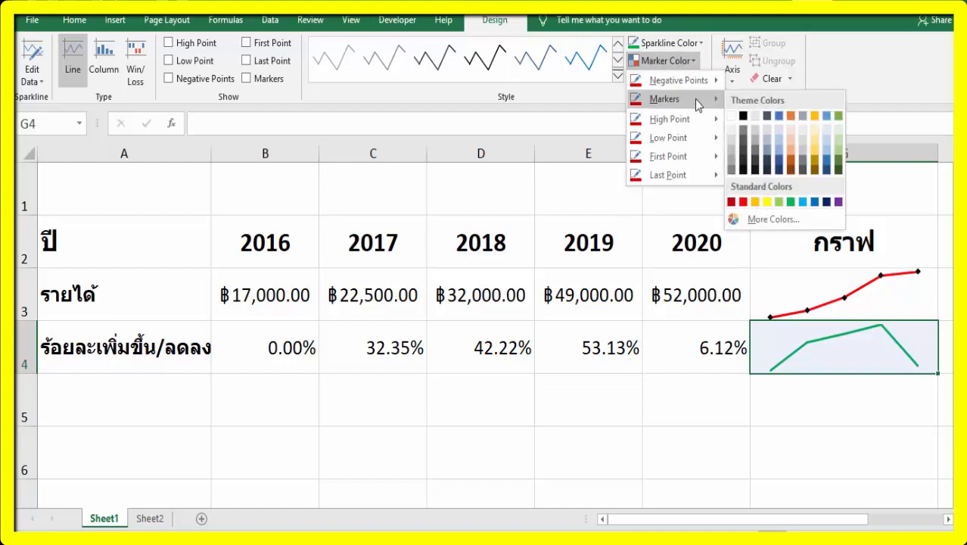
left_click(744, 115)
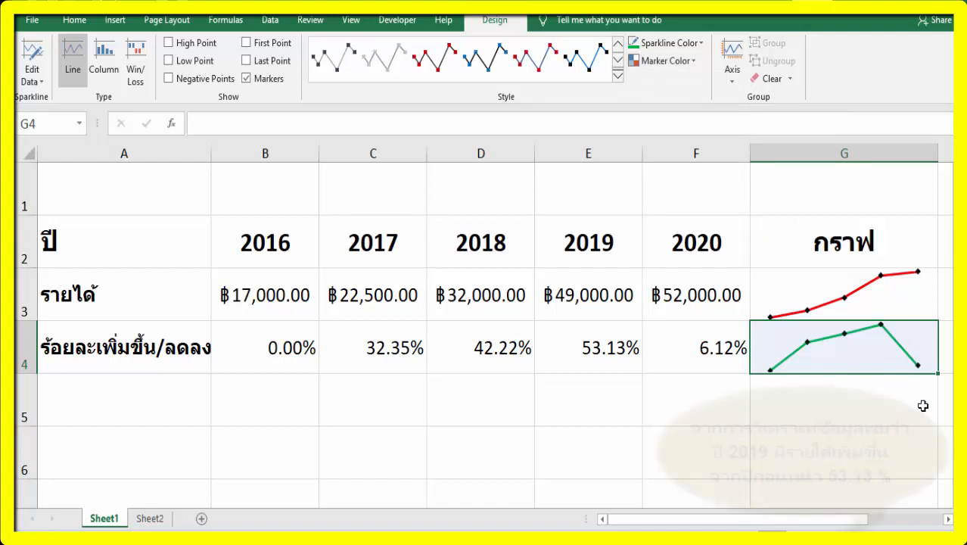
Select the table's header row A2:G2
left_click_drag(185, 244, 758, 244)
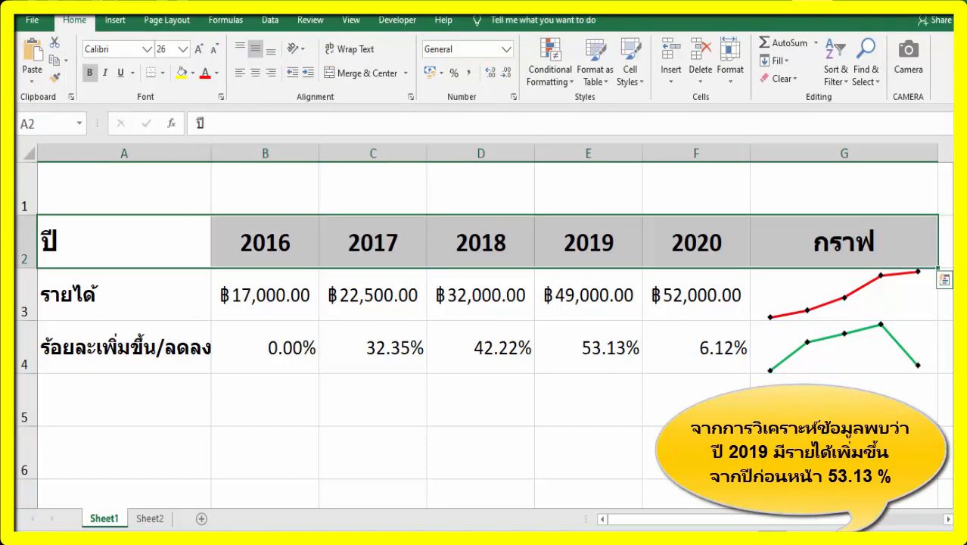